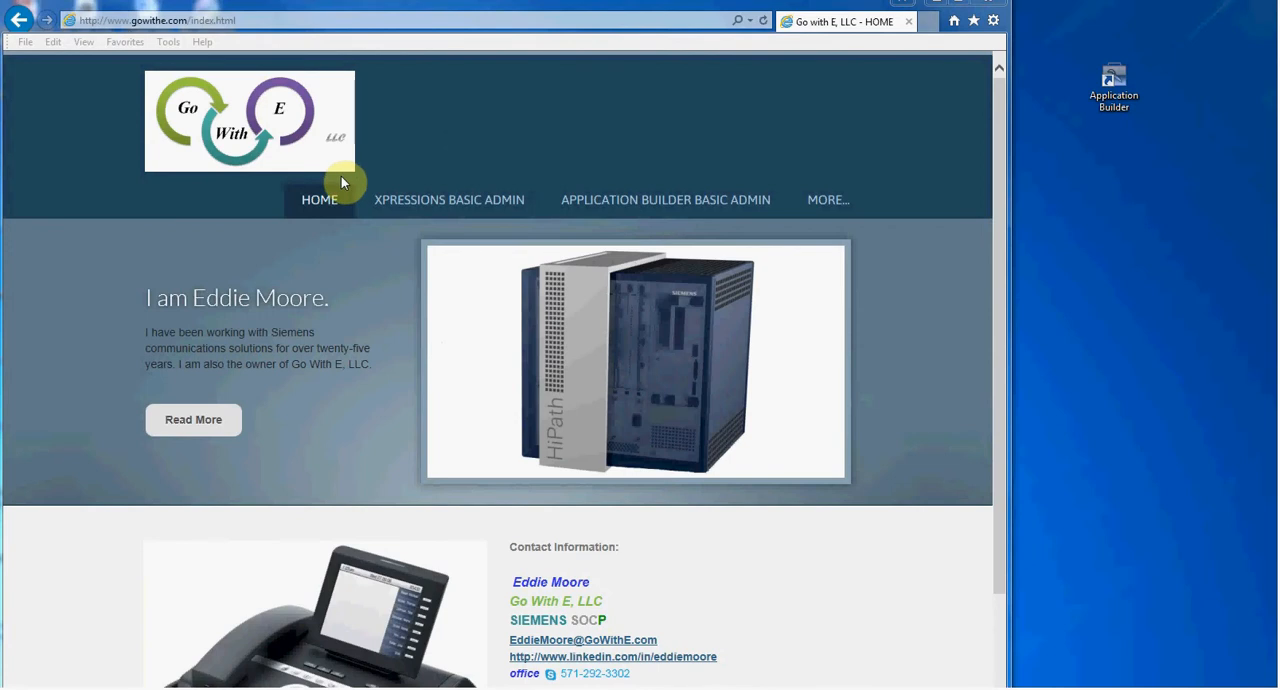
Open Application Builder on the workspace C:\AppBuild test and create an Xpressions Vogue application named "test Application 1"
double_click(1111, 76)
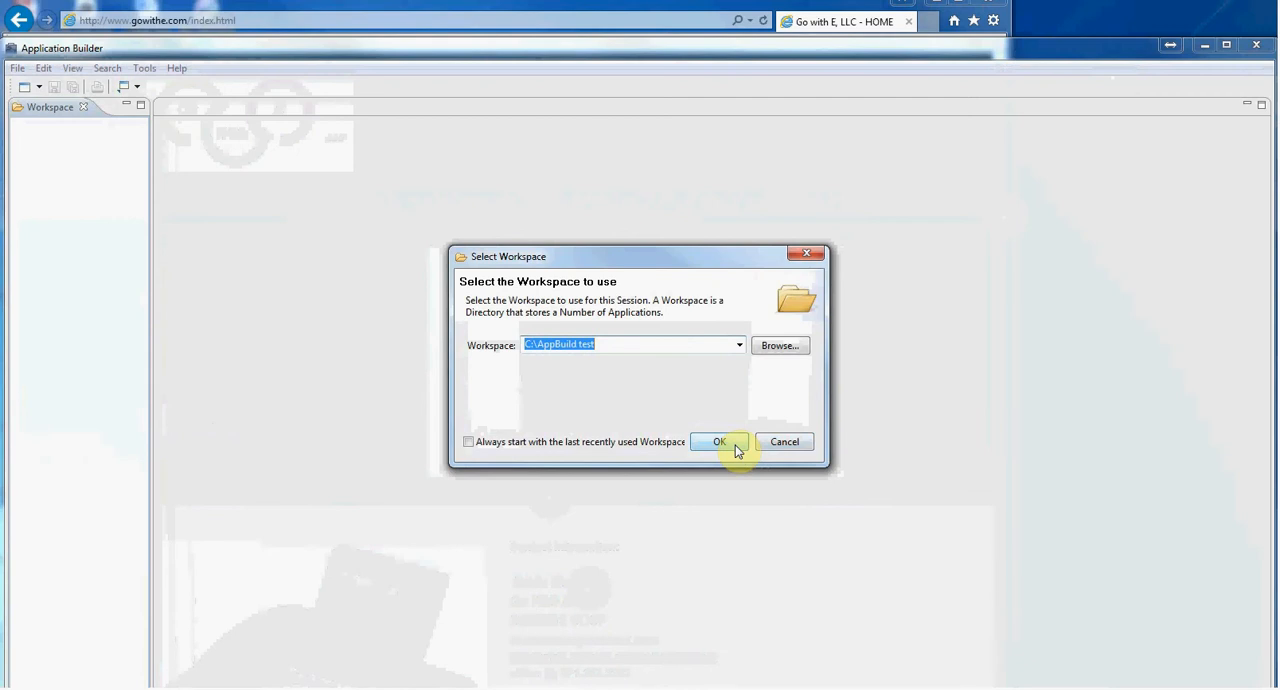
left_click(736, 449)
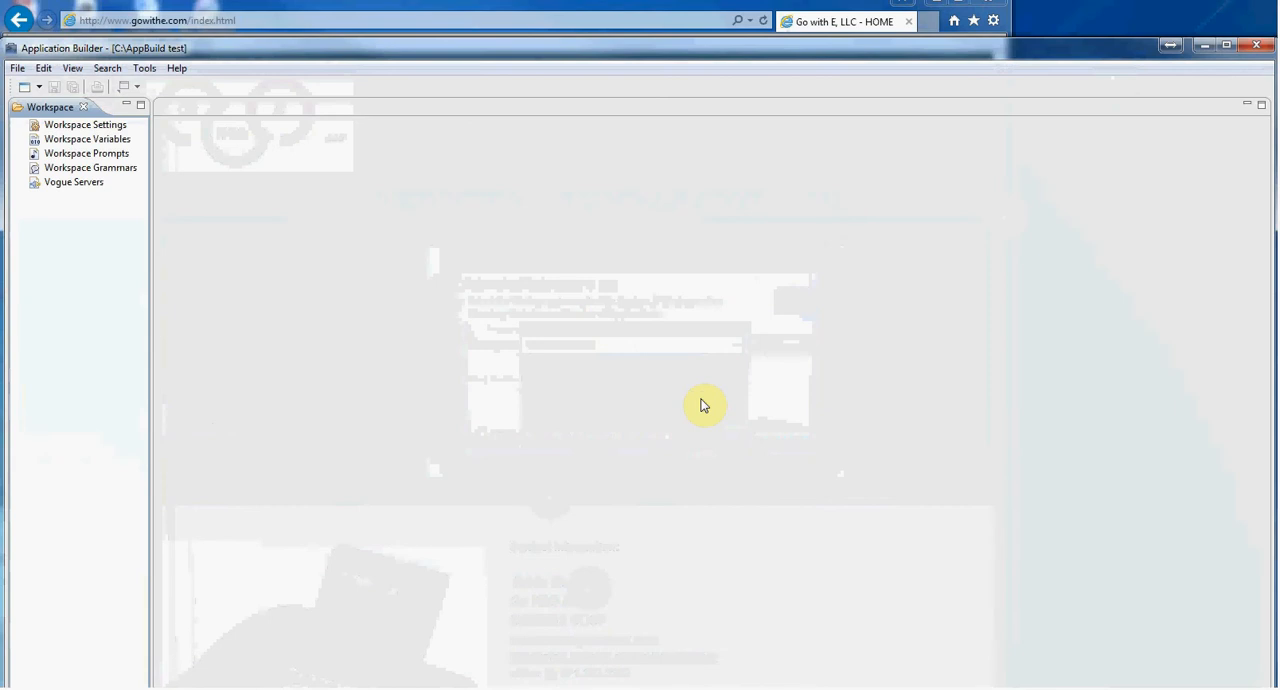
left_click(18, 68)
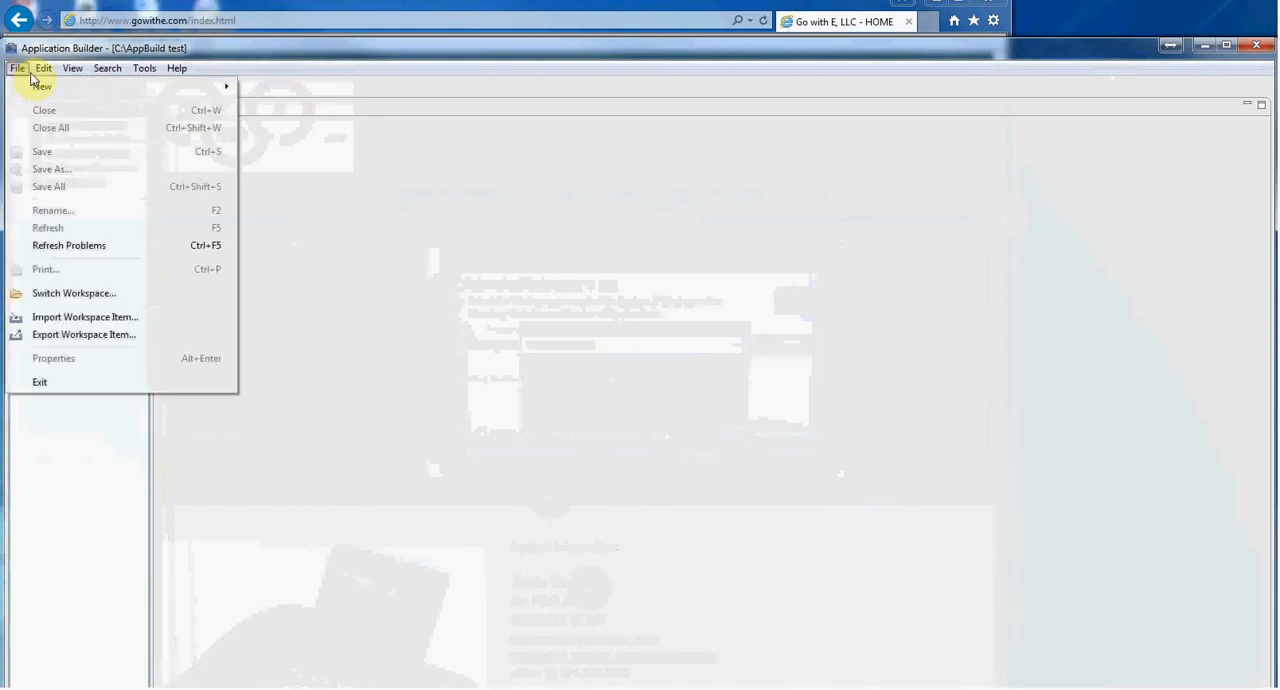
mouse_move(43, 87)
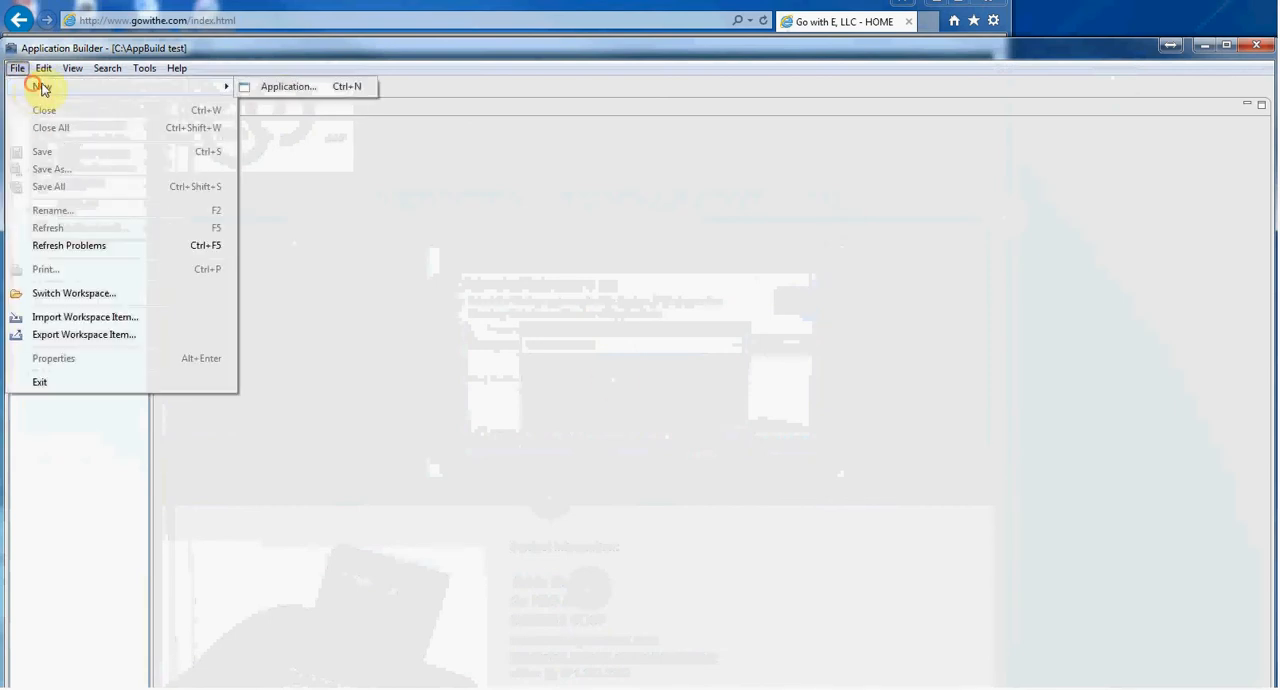
left_click(280, 87)
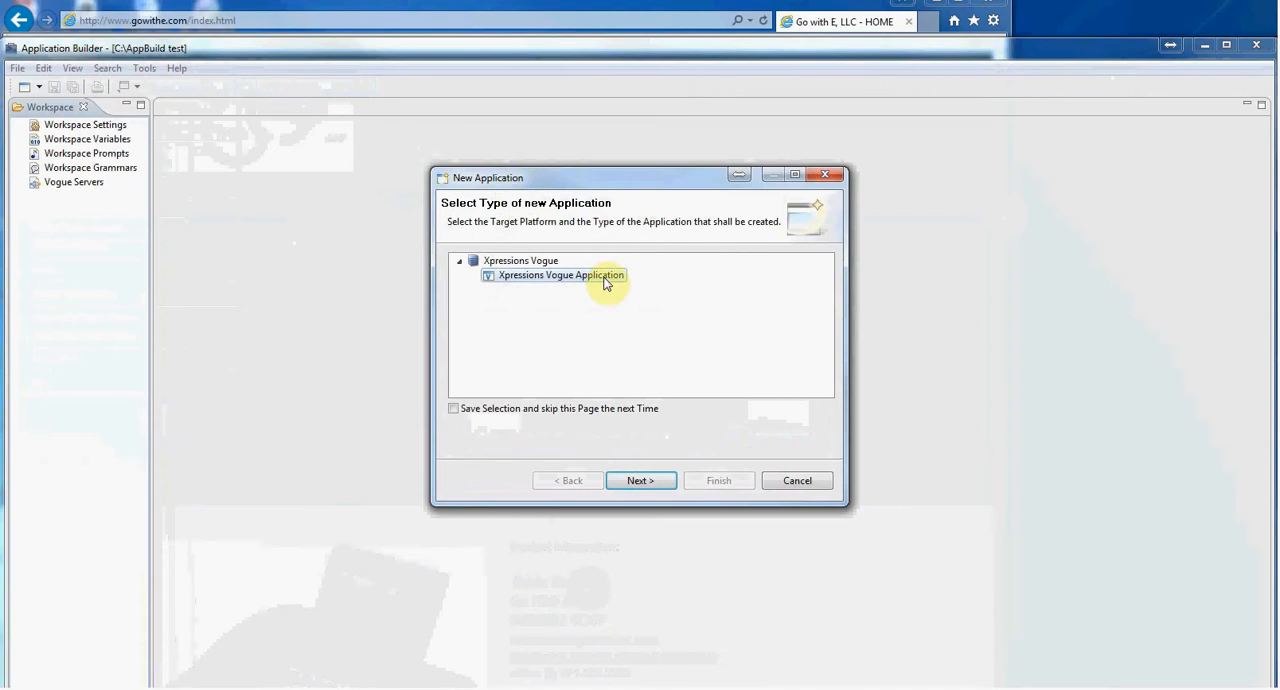
left_click(641, 481)
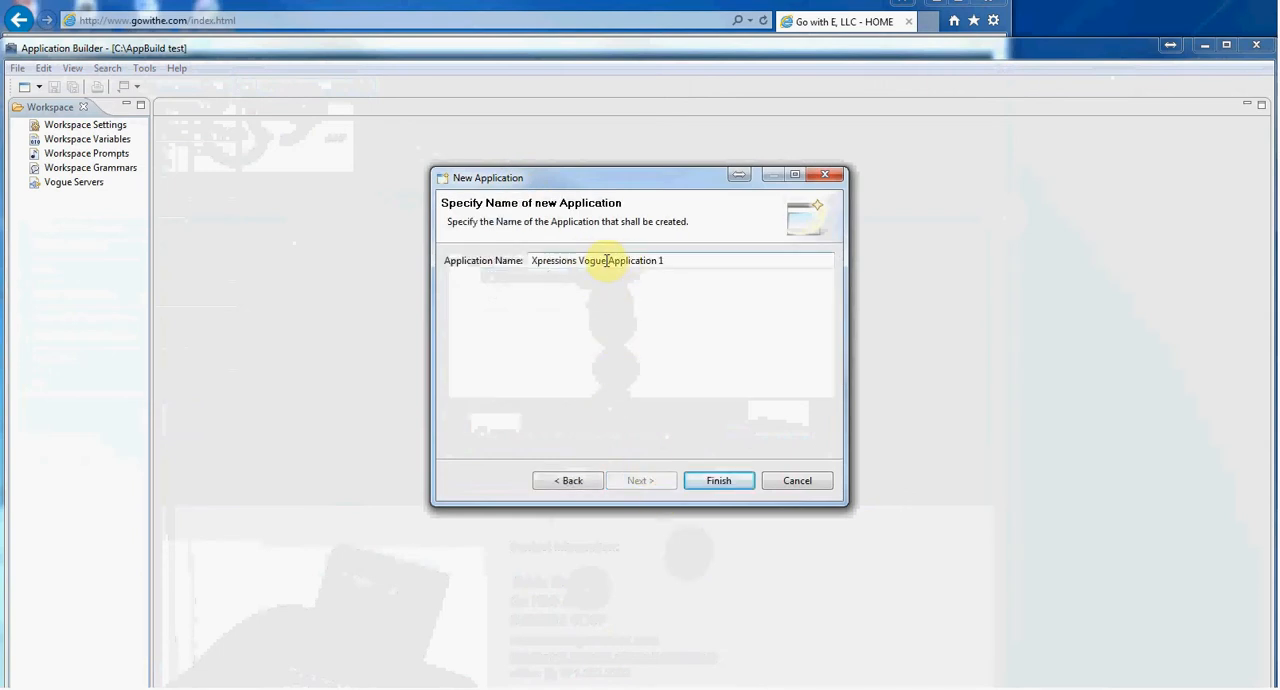
left_click_drag(606, 260, 366, 237)
type("test")
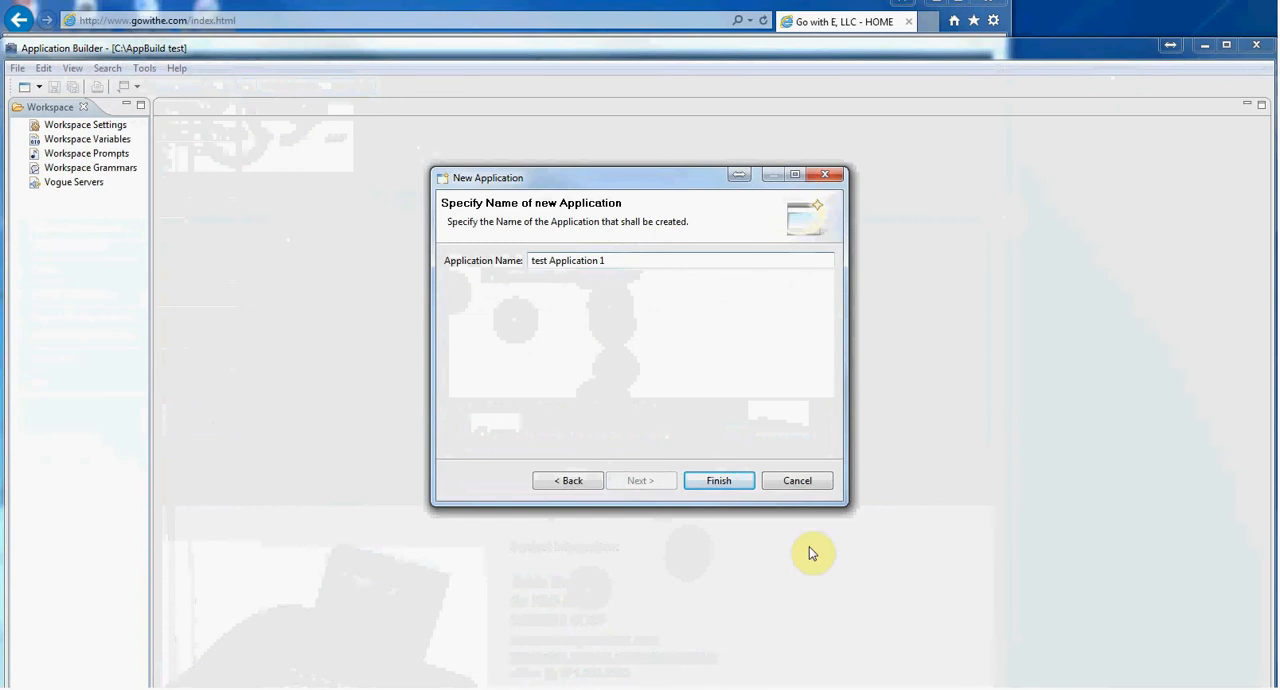
left_click(709, 481)
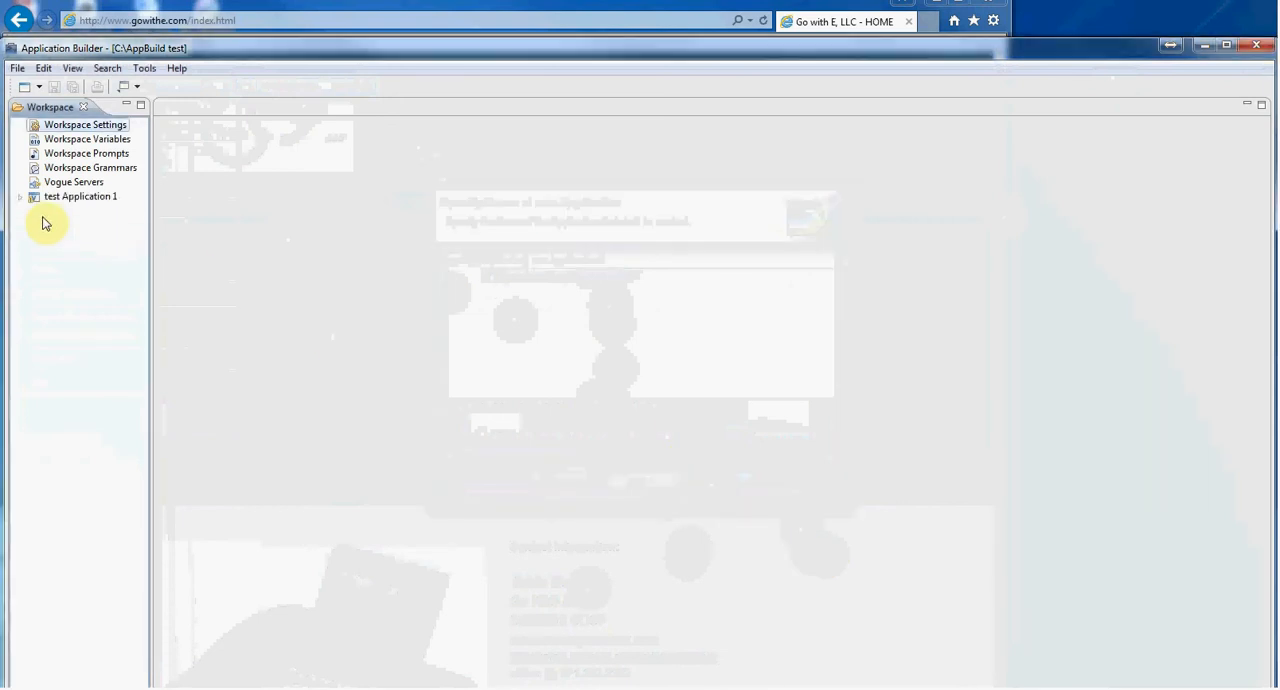
Create a callflow named "test Callflow 1" inside test Application 1
left_click(21, 196)
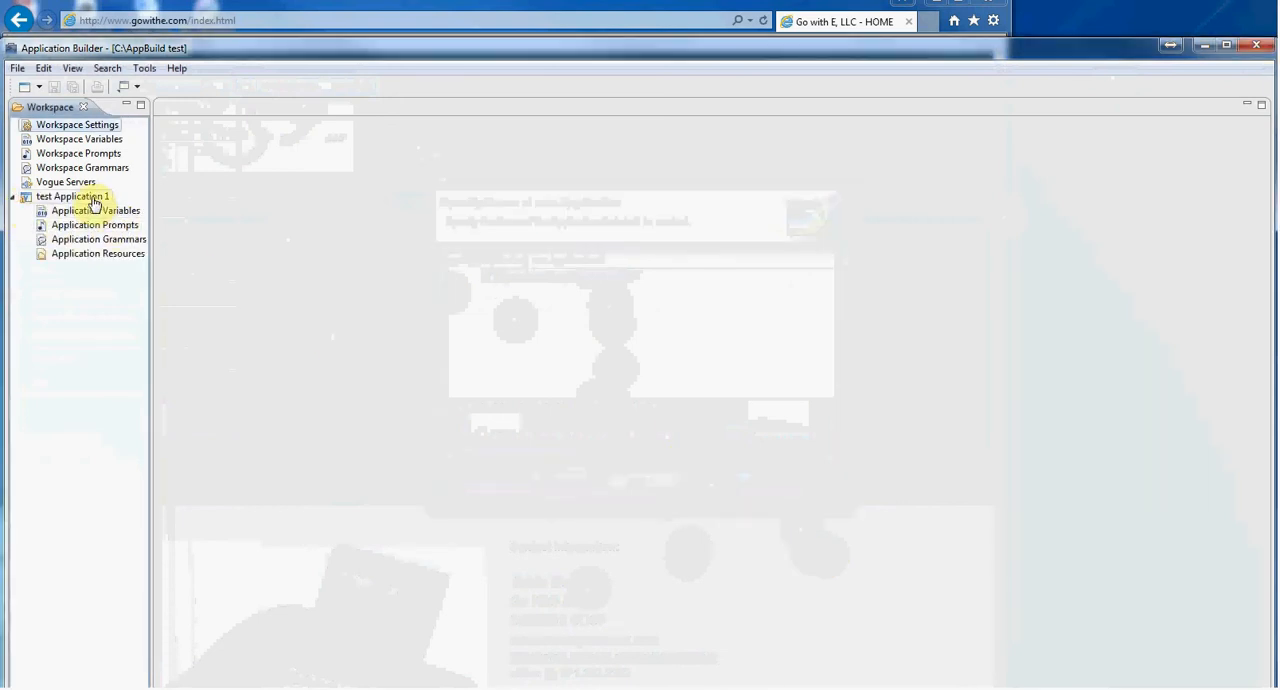
right_click(90, 197)
mouse_move(203, 208)
left_click(300, 223)
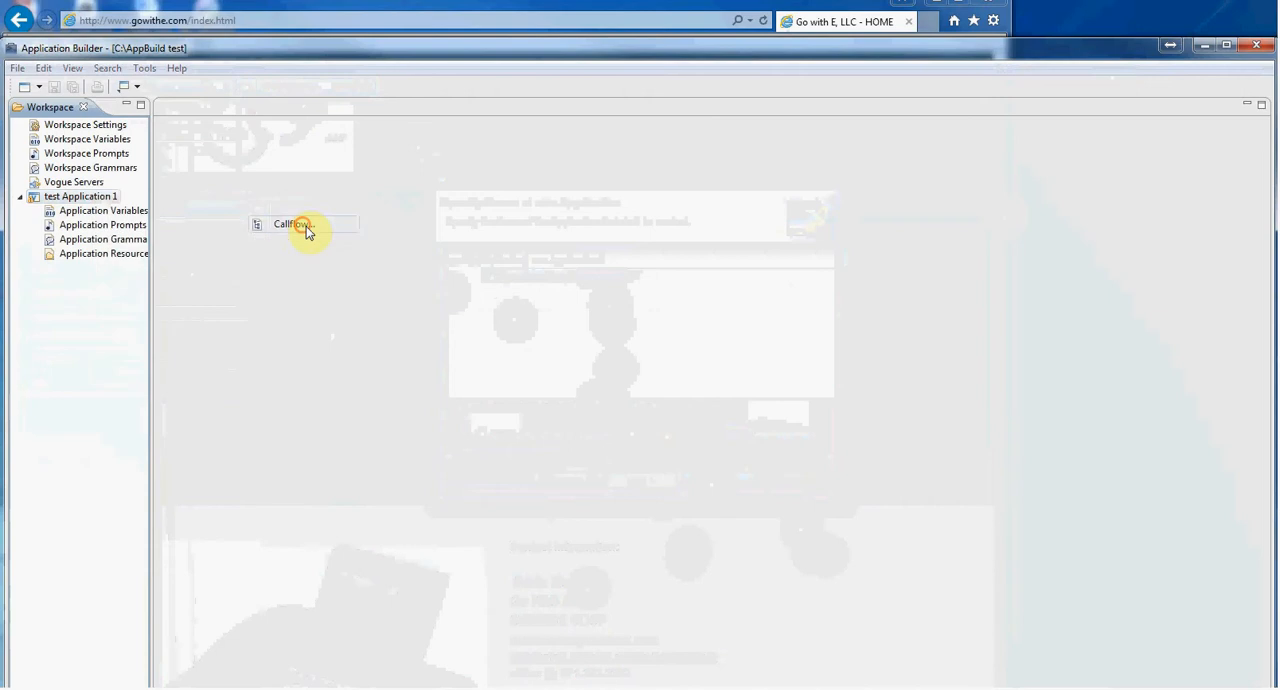
left_click(566, 344)
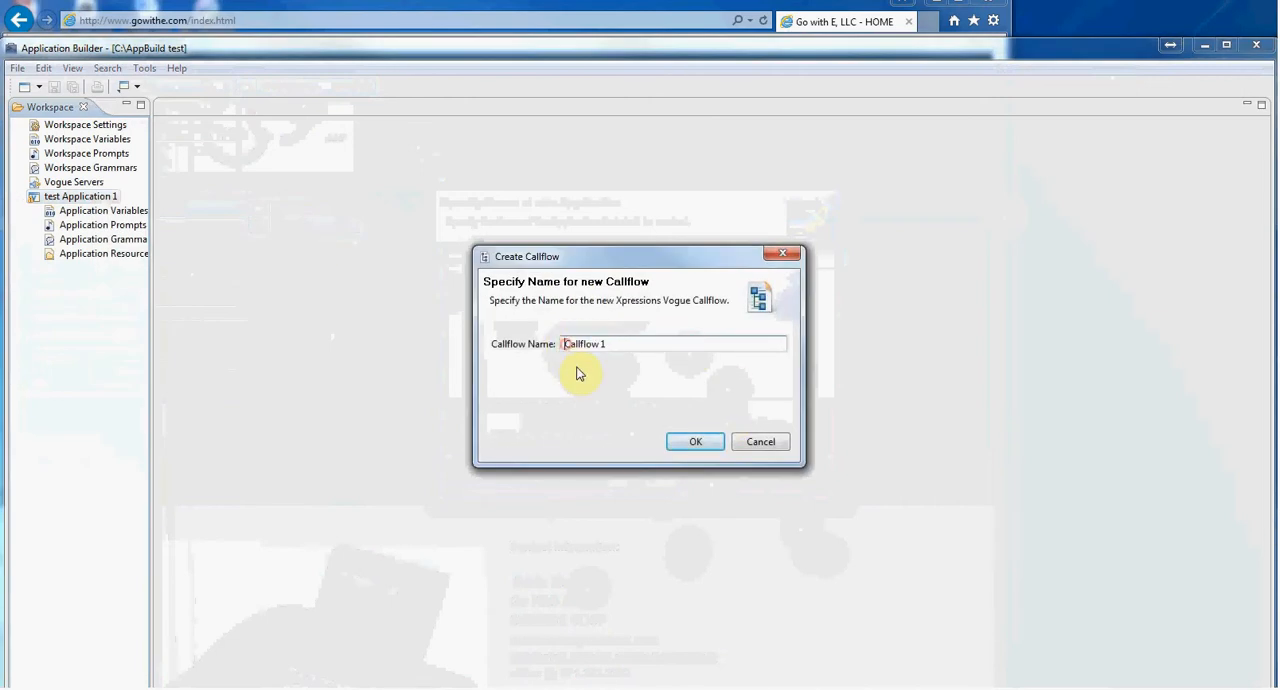
type("test")
left_click(714, 441)
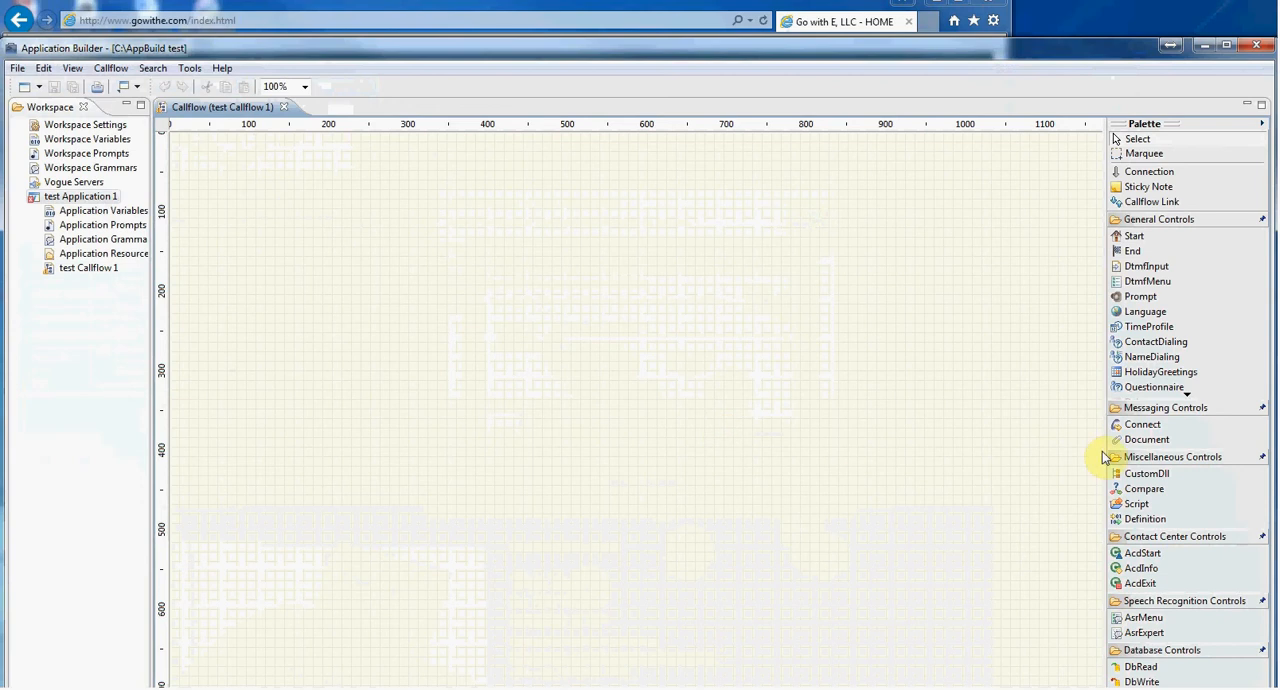
Place a Start control near the upper-left of the callflow canvas and a DtmfMenu control below and to the right of it
left_click(1125, 172)
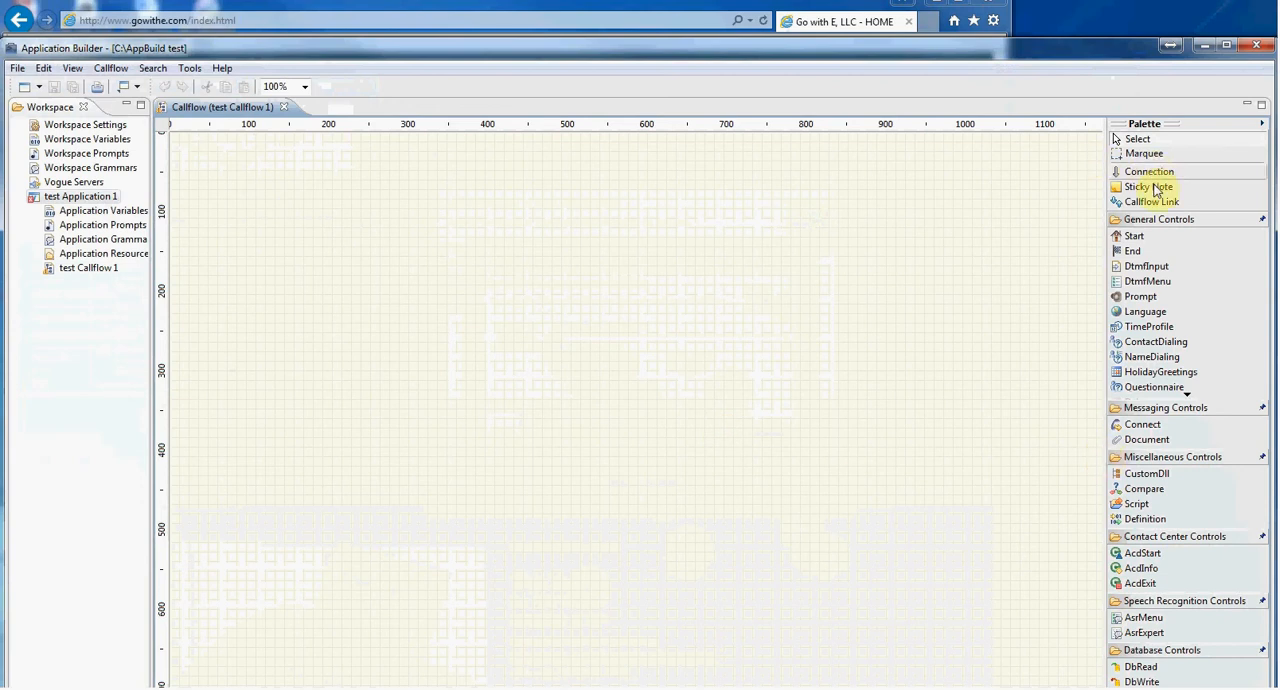
left_click(1140, 238)
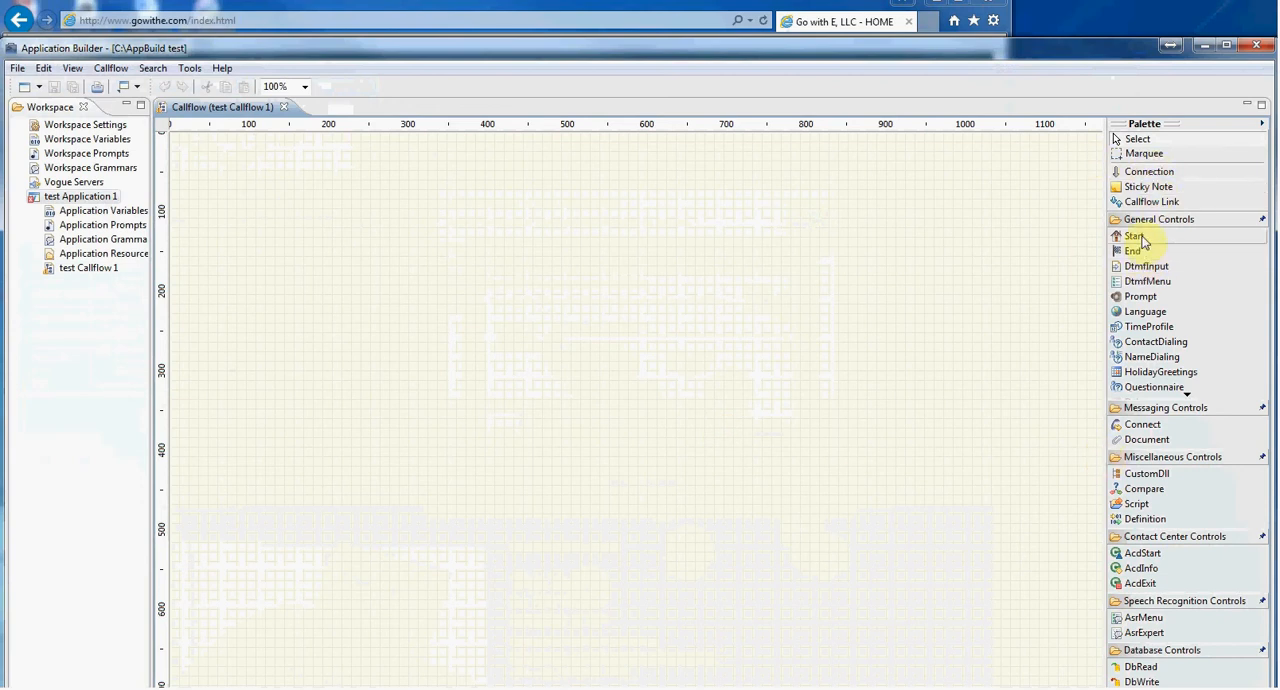
left_click(292, 238)
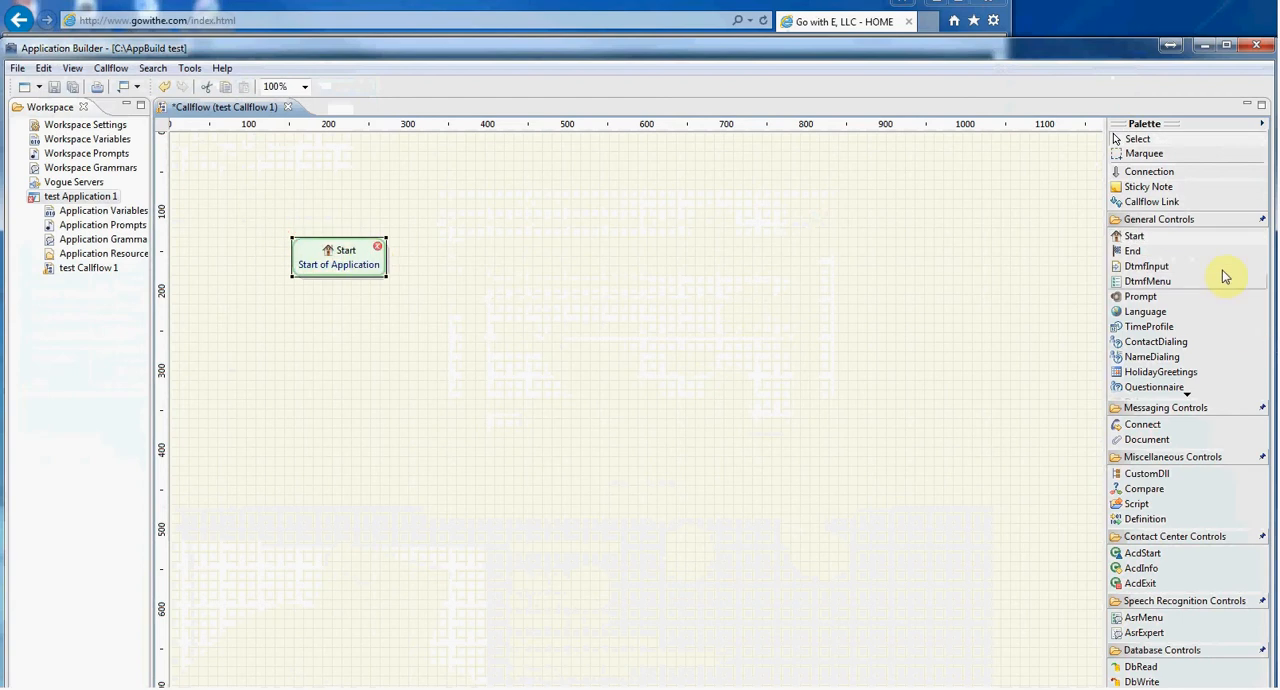
left_click(1145, 281)
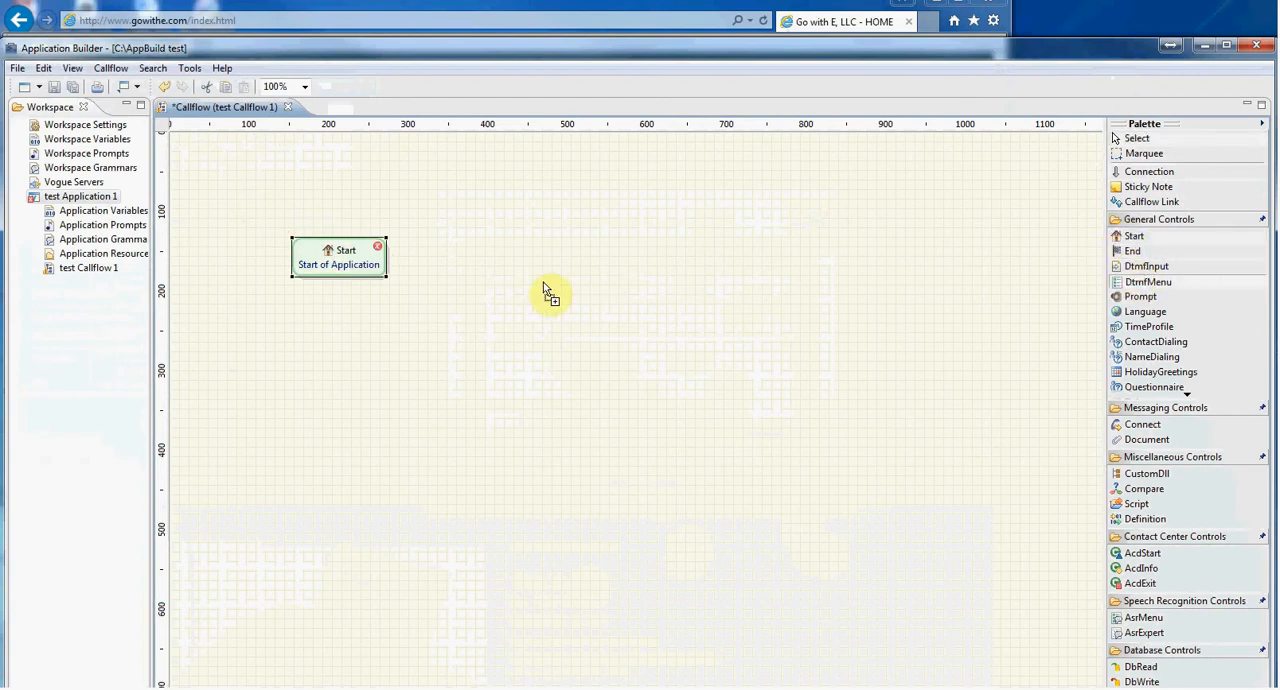
left_click(501, 302)
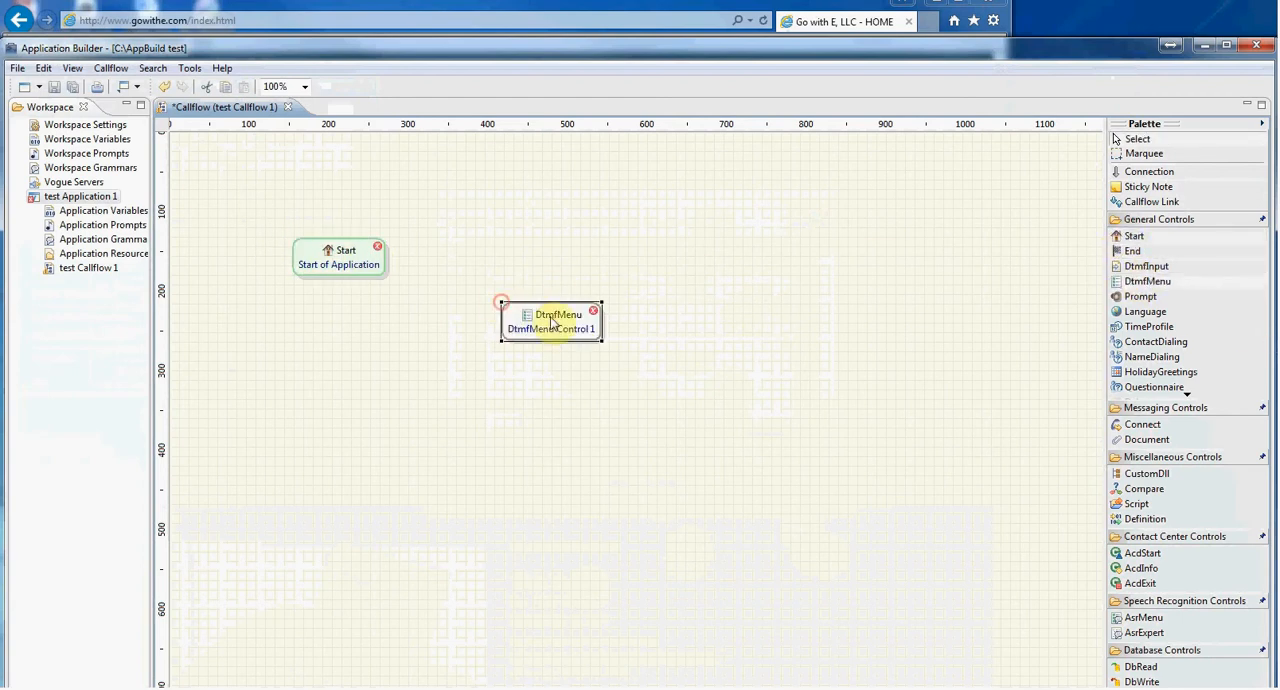
Add a Prompt control to the upper right of the DtmfMenu and a Connect control below the Prompt
left_click(1140, 296)
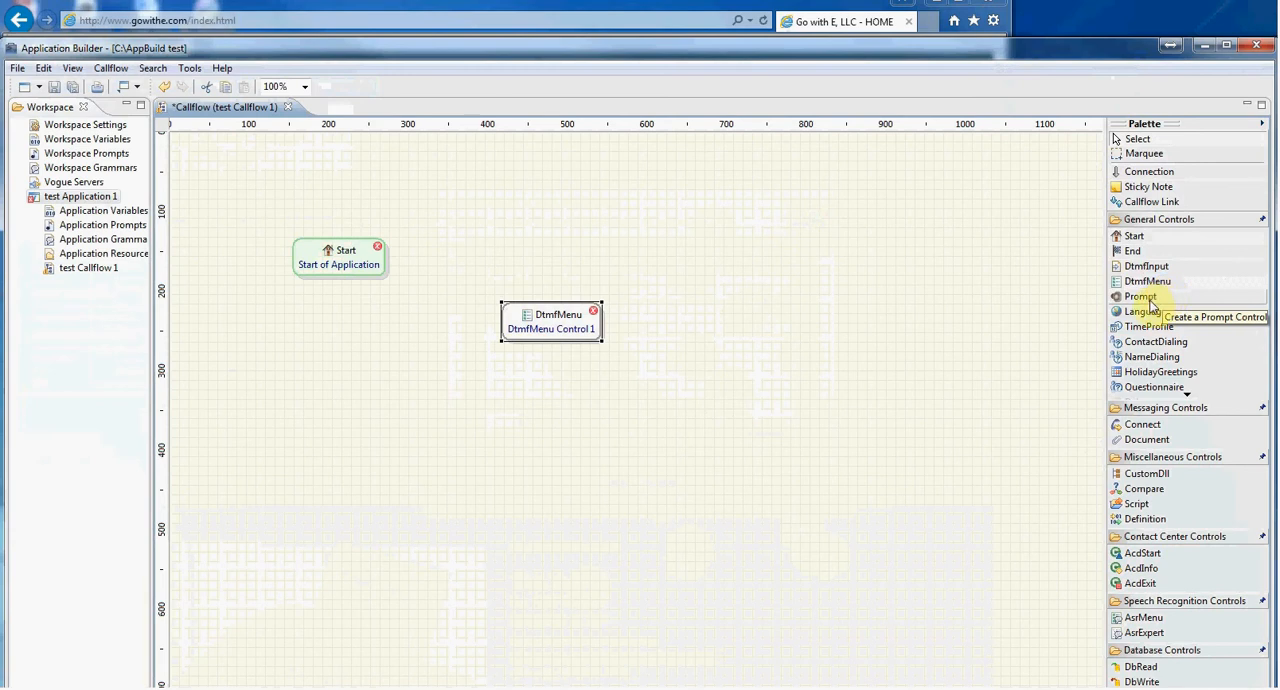
left_click(697, 256)
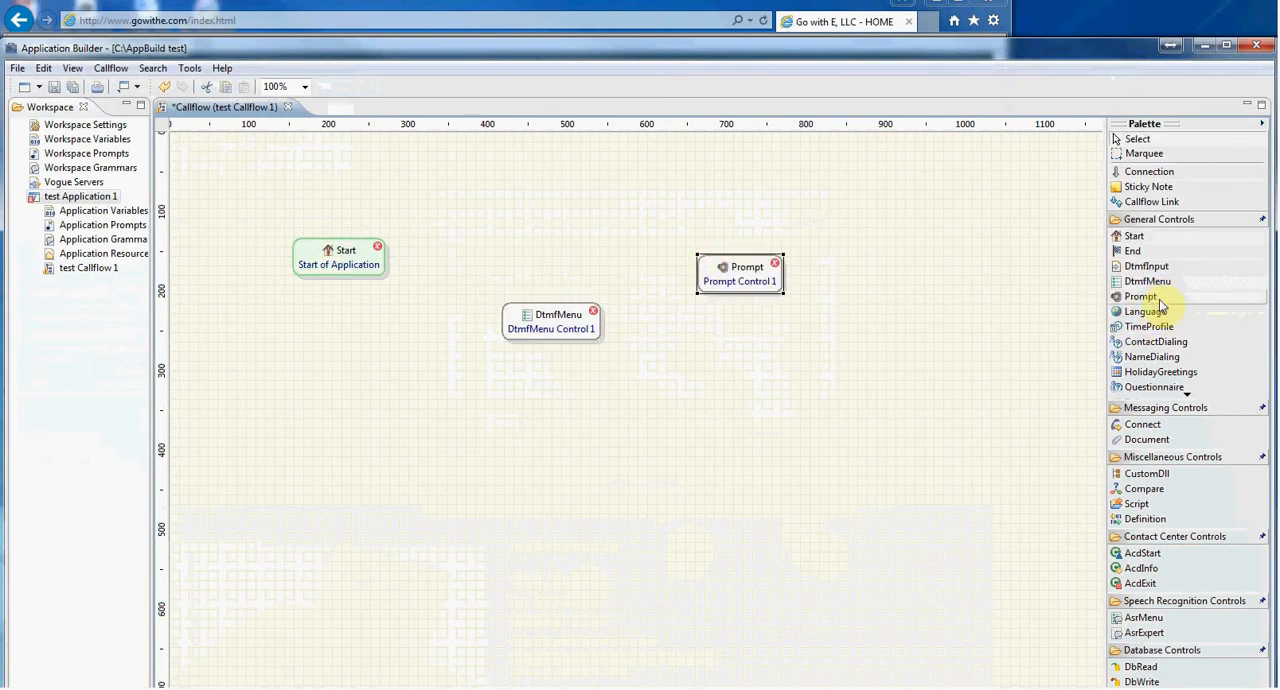
left_click(1128, 424)
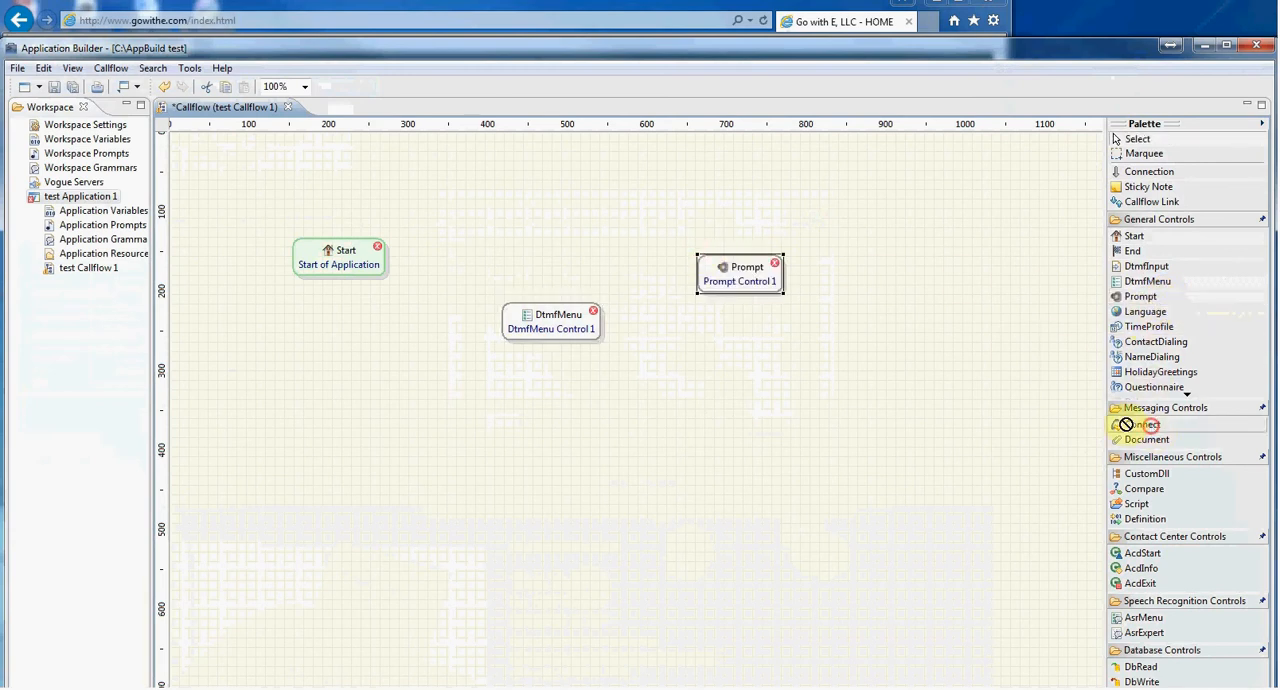
left_click(696, 385)
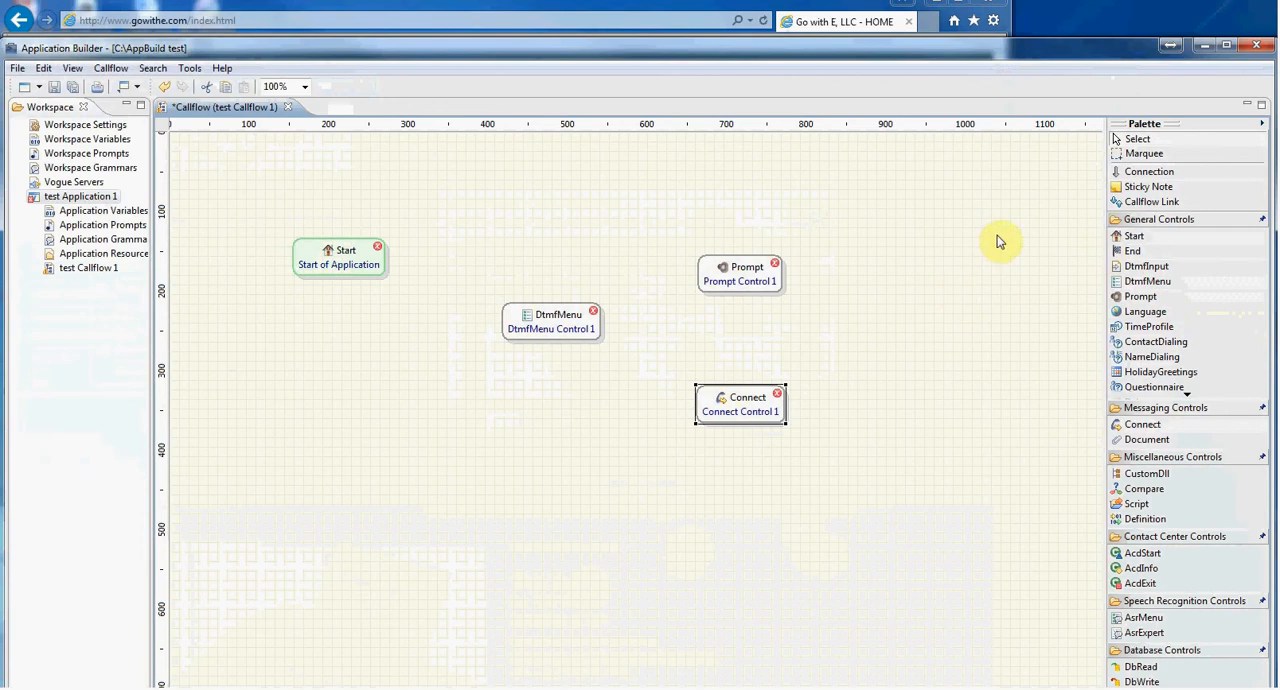
Draw a connection from the Start control to the DtmfMenu control
left_click(1150, 173)
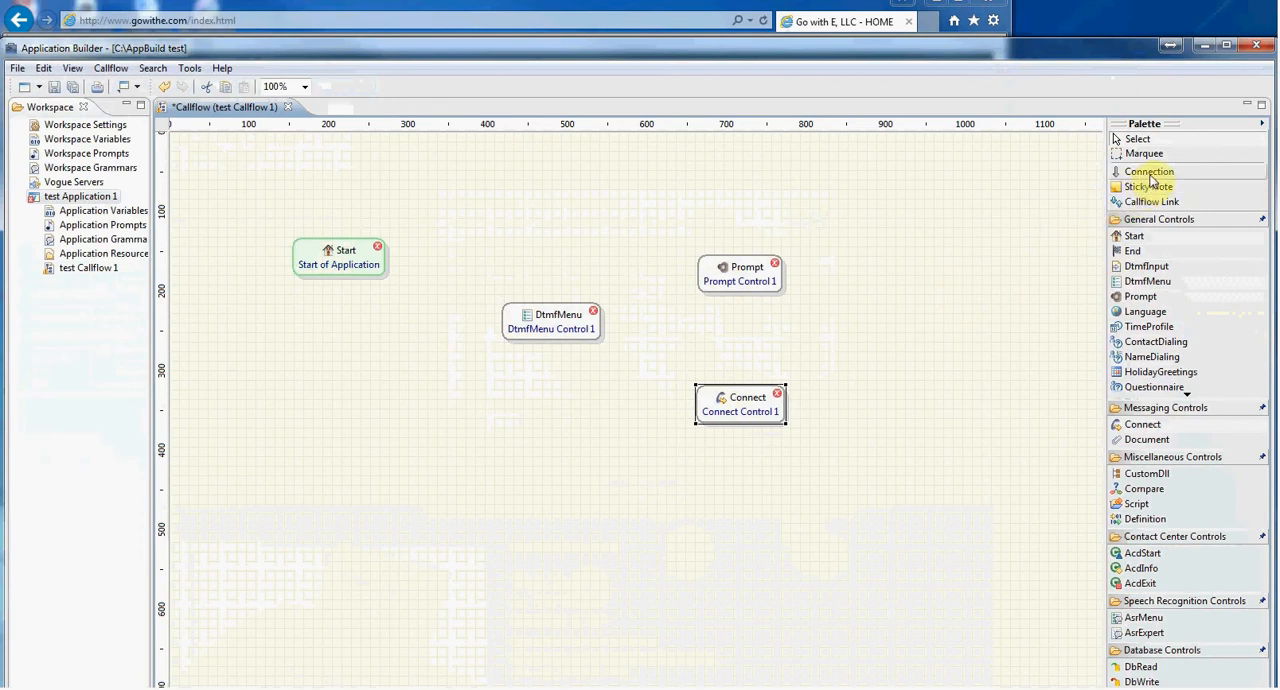
left_click(1130, 142)
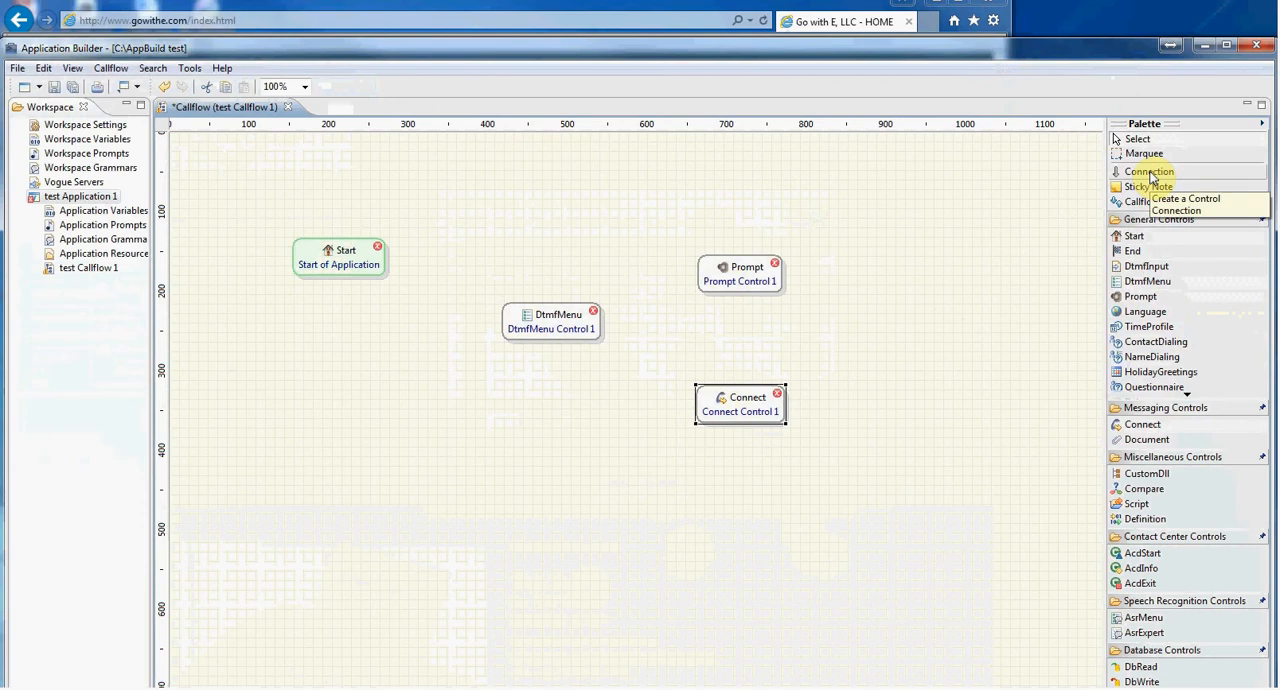
left_click(1150, 173)
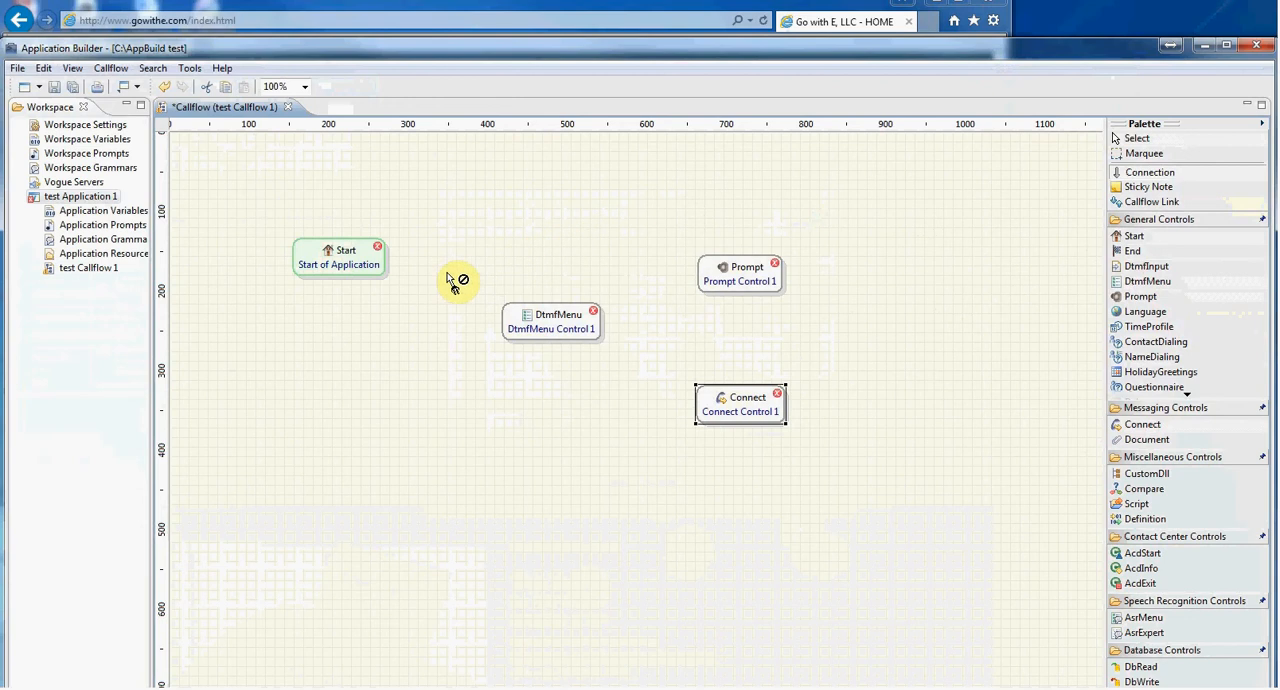
left_click(379, 270)
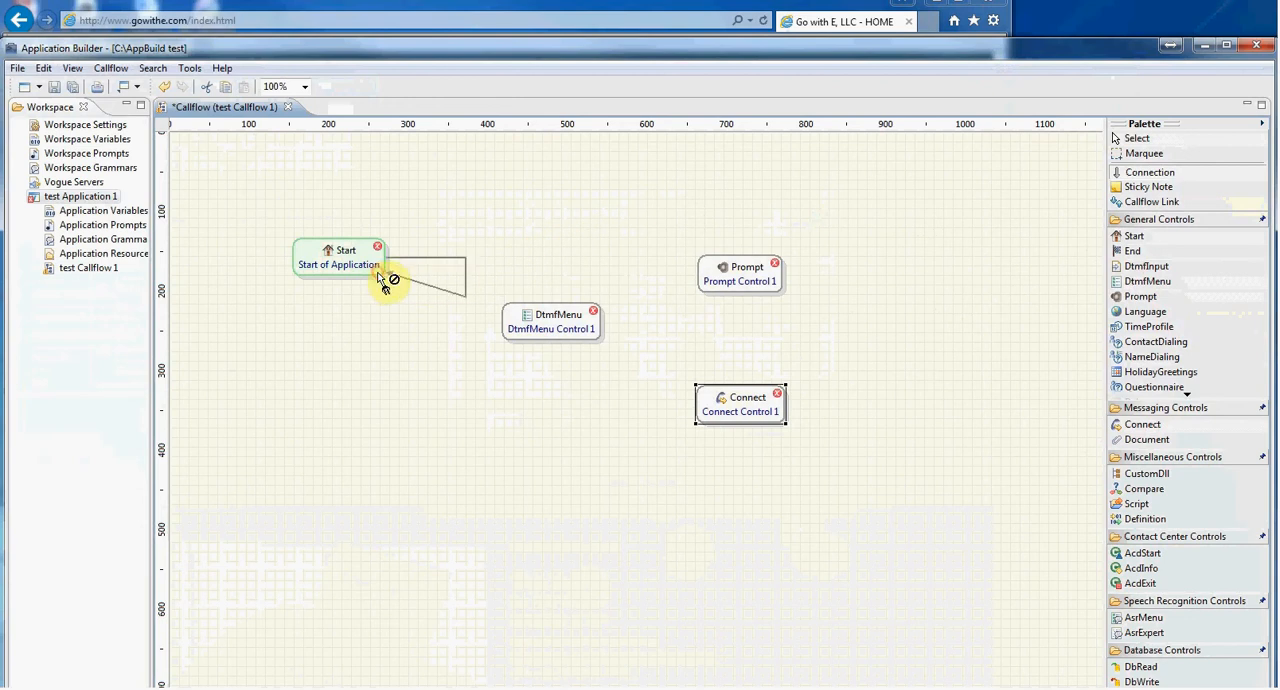
left_click(509, 320)
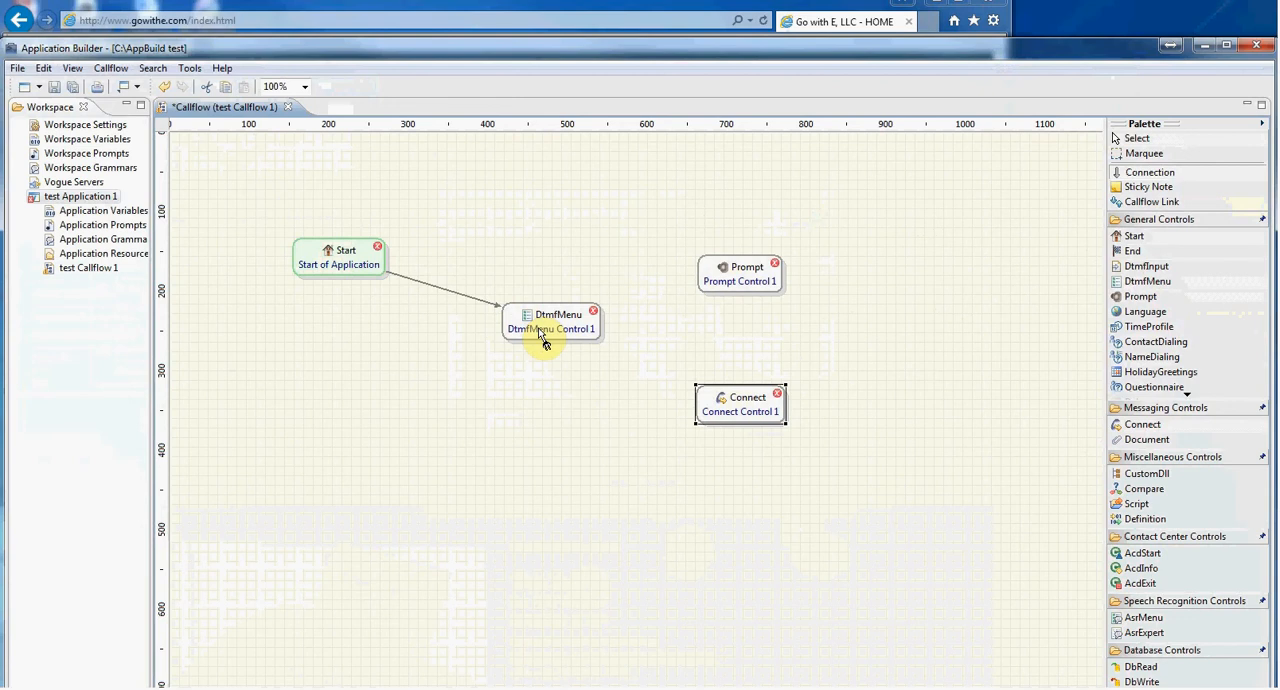
Connect the DtmfMenu control to the Prompt control using the DTMF 1 event
left_click(590, 335)
left_click(748, 268)
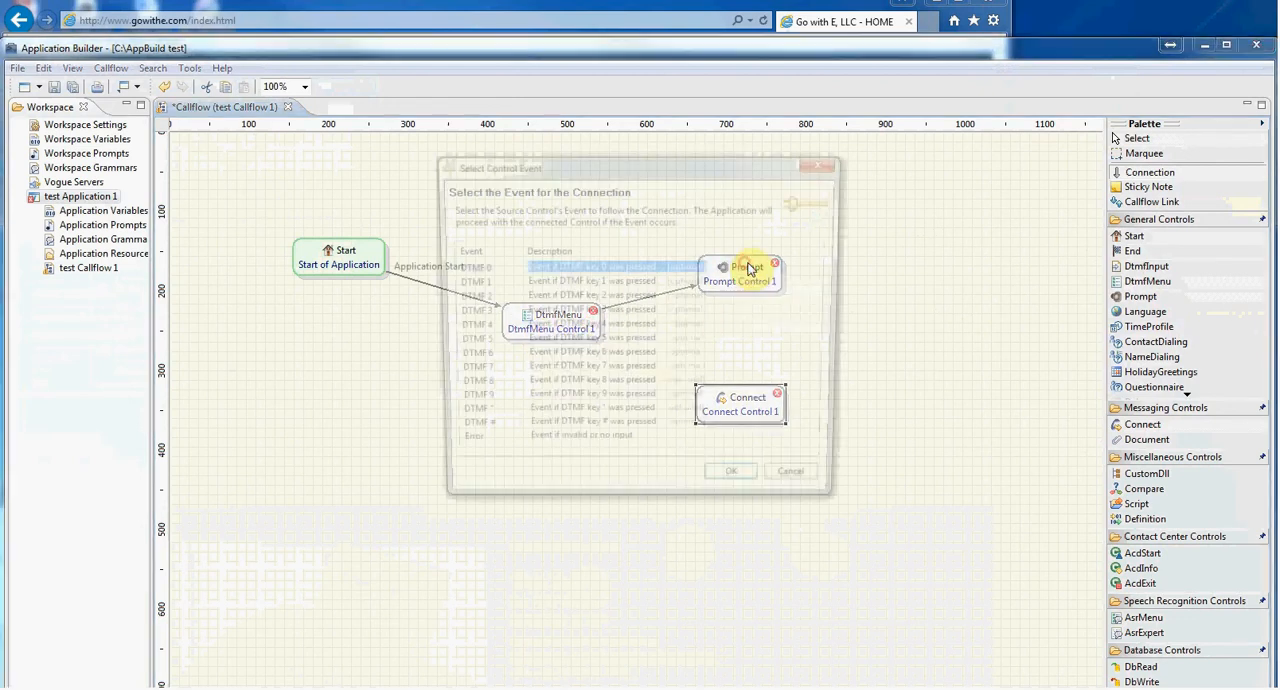
left_click_drag(629, 162, 640, 339)
left_click(490, 446)
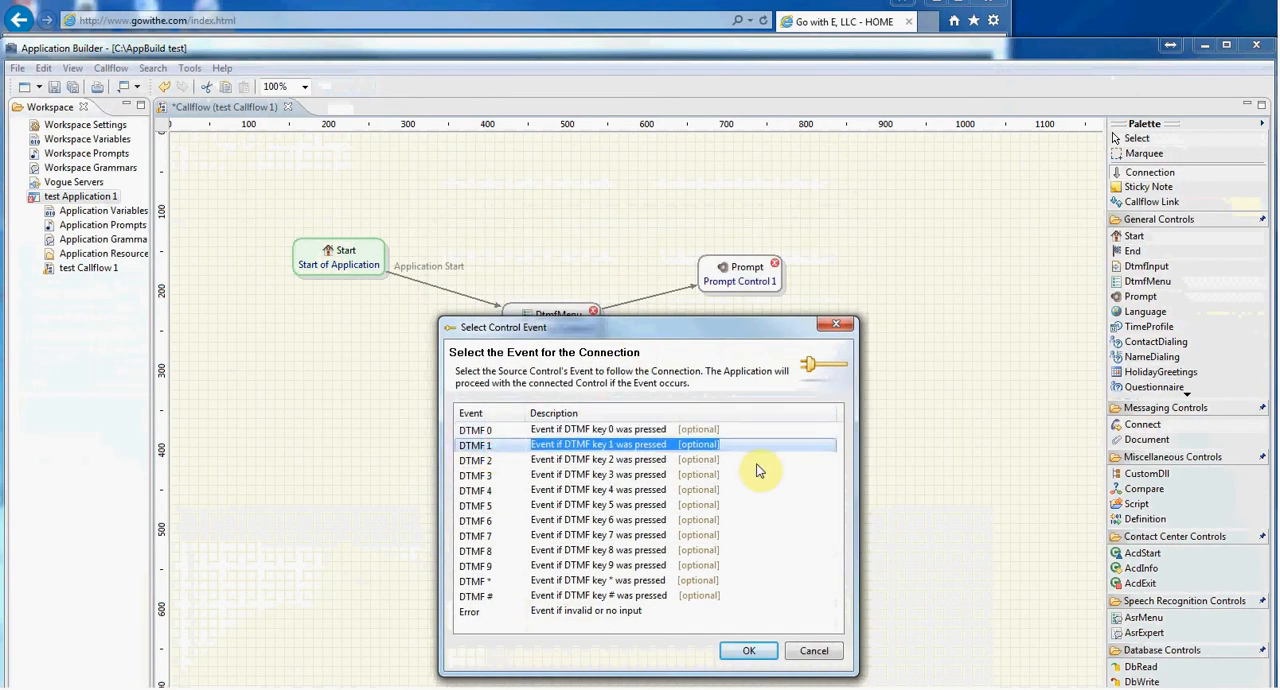
left_click(749, 651)
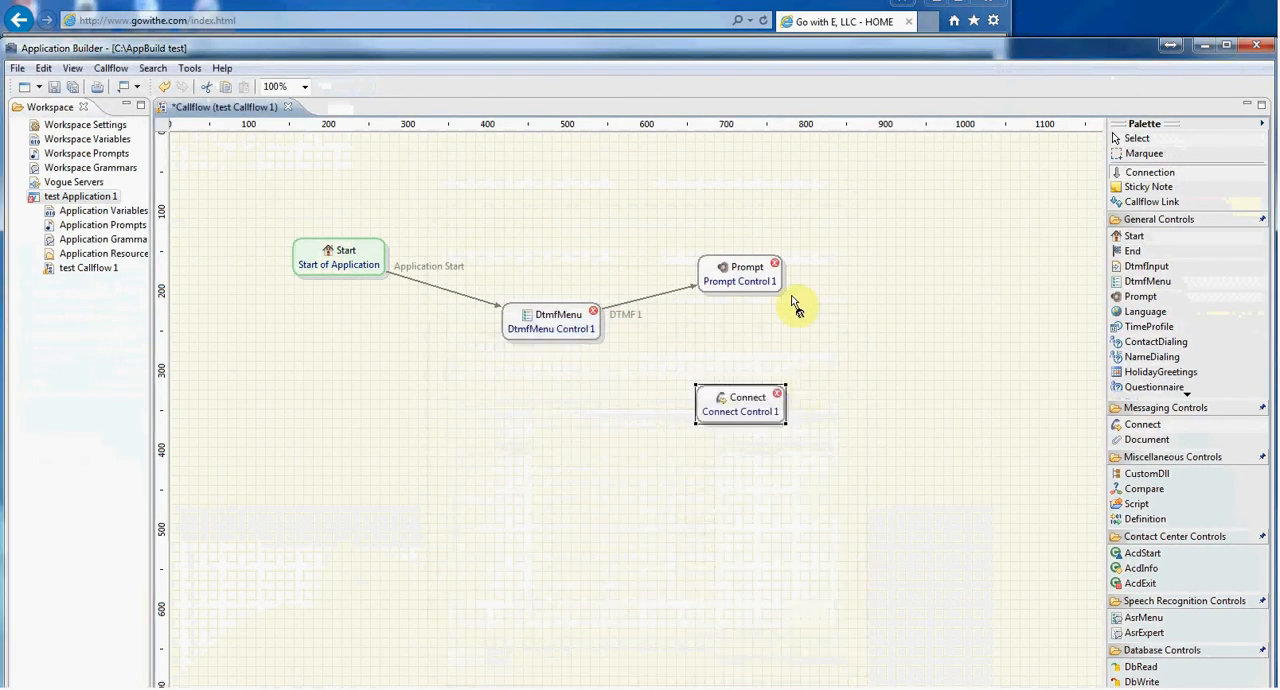
Connect the DtmfMenu control to the Connect control using the DTMF 2 event
left_click(571, 329)
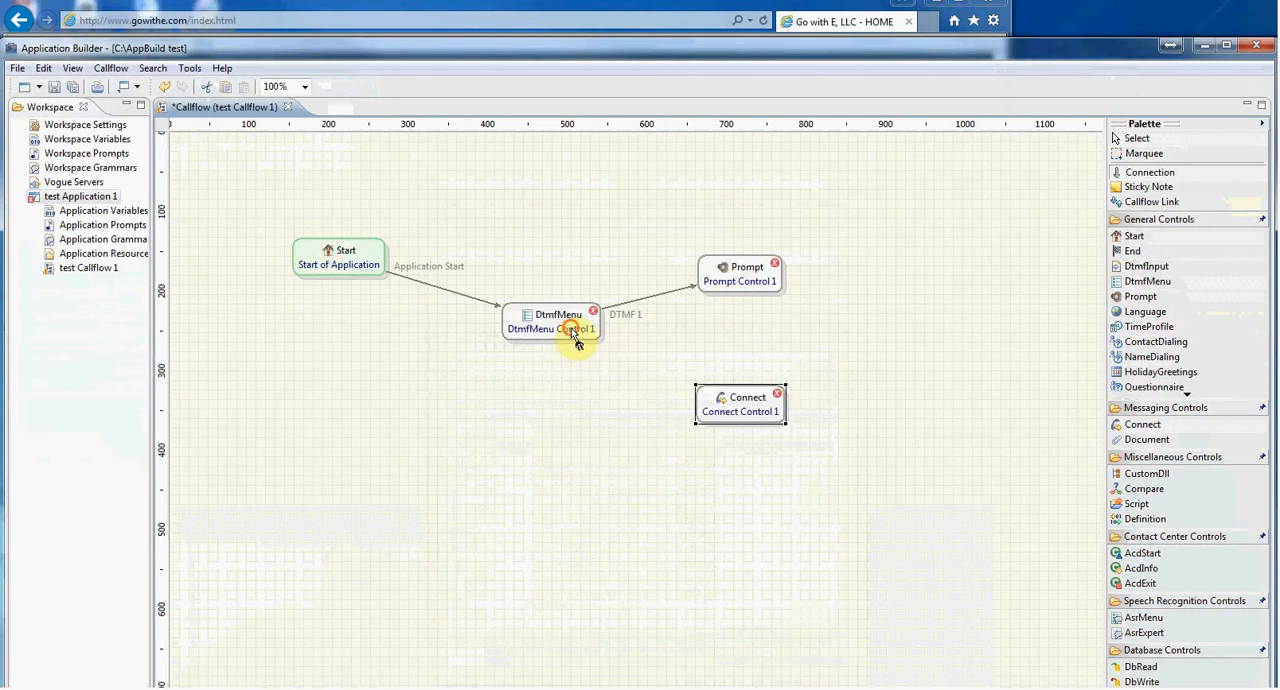
left_click(731, 420)
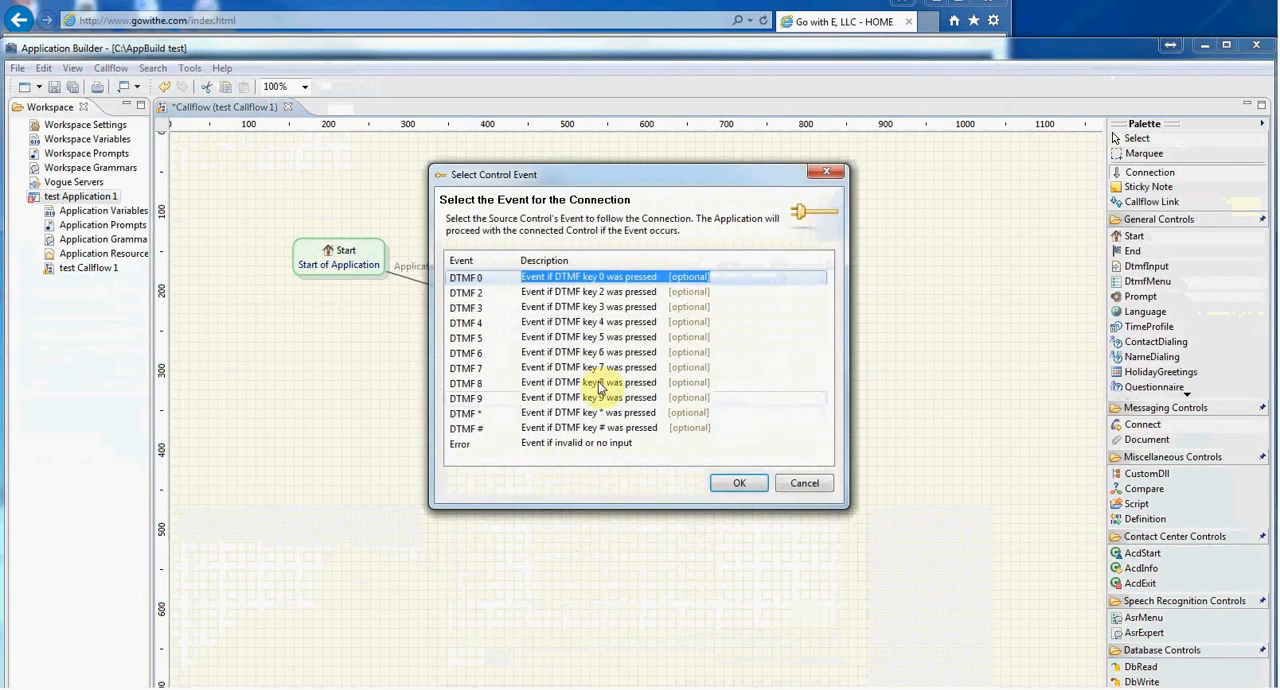
left_click(475, 293)
left_click(737, 481)
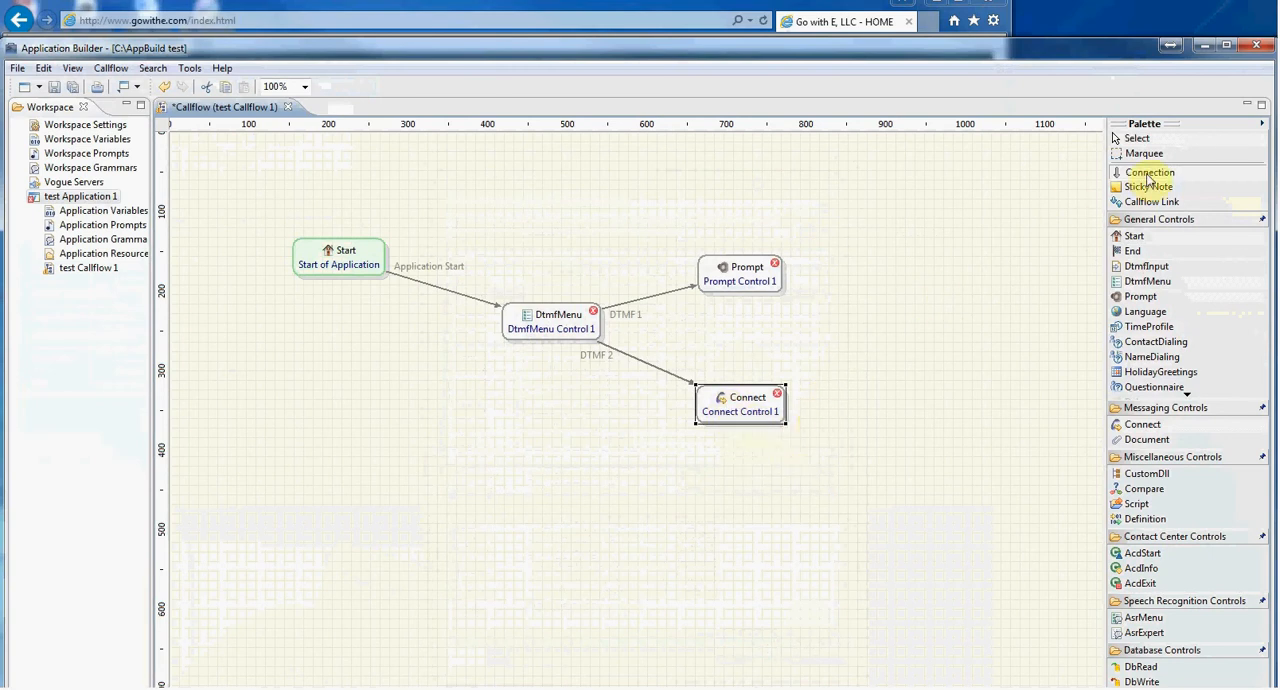
Add a sticky note reading "call number 2000" above the Start control and minimize the Application Builder window
left_click(1146, 186)
left_click(298, 178)
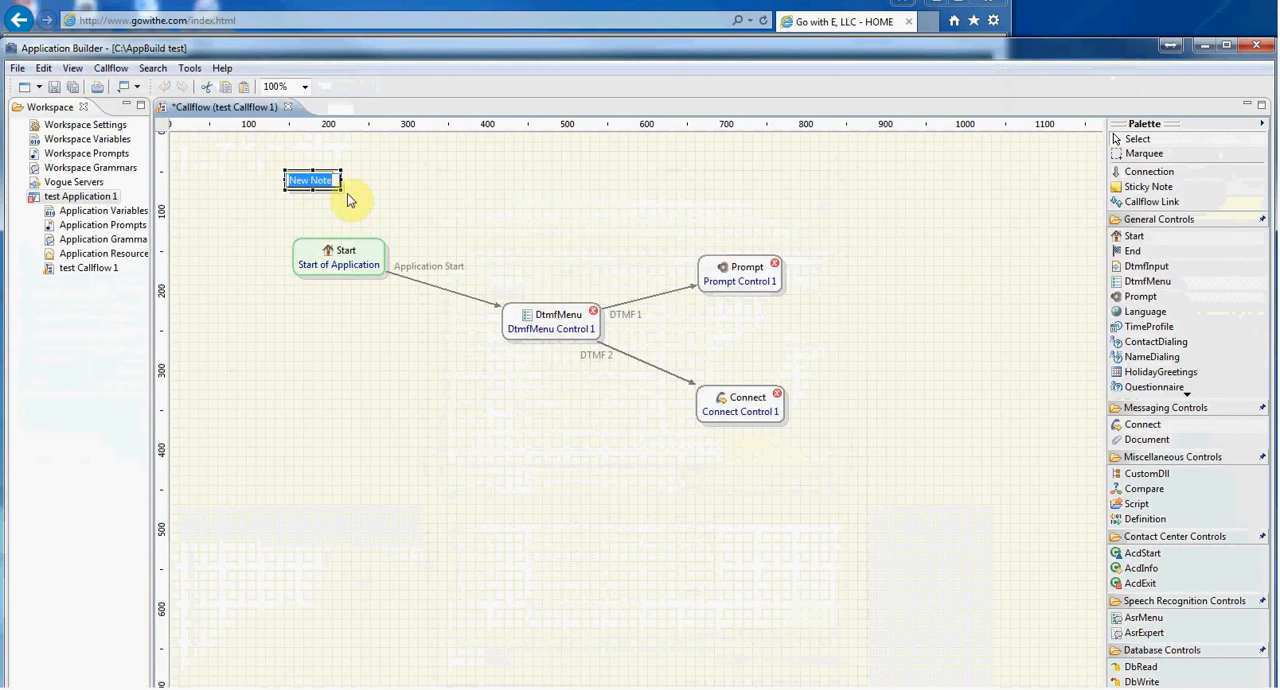
type("call numbre 2")
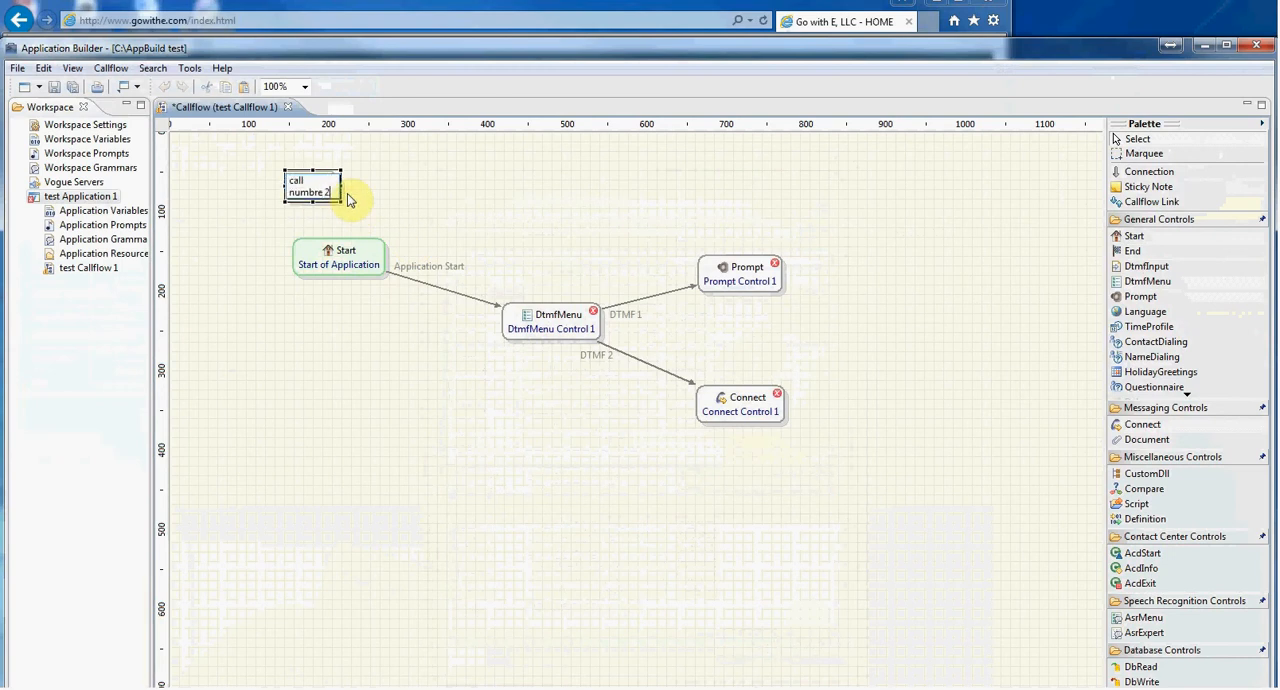
type("000")
left_click(324, 193)
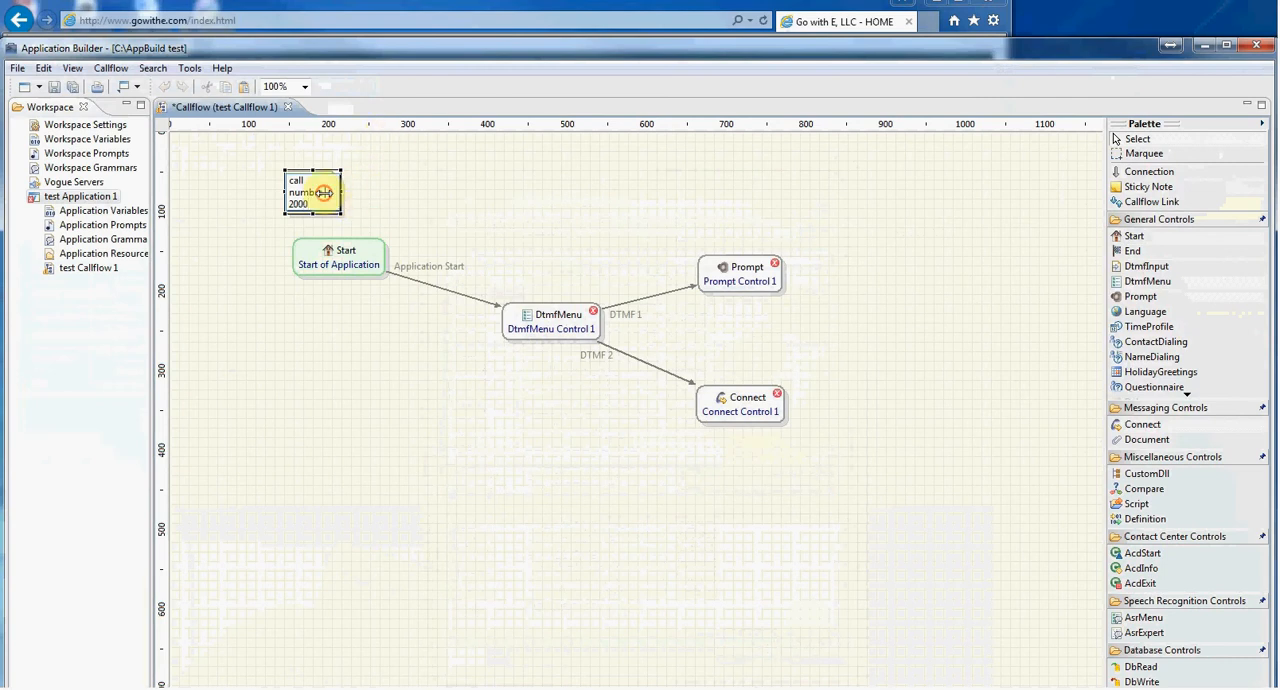
key("BackSpace")
key("BackSpace")
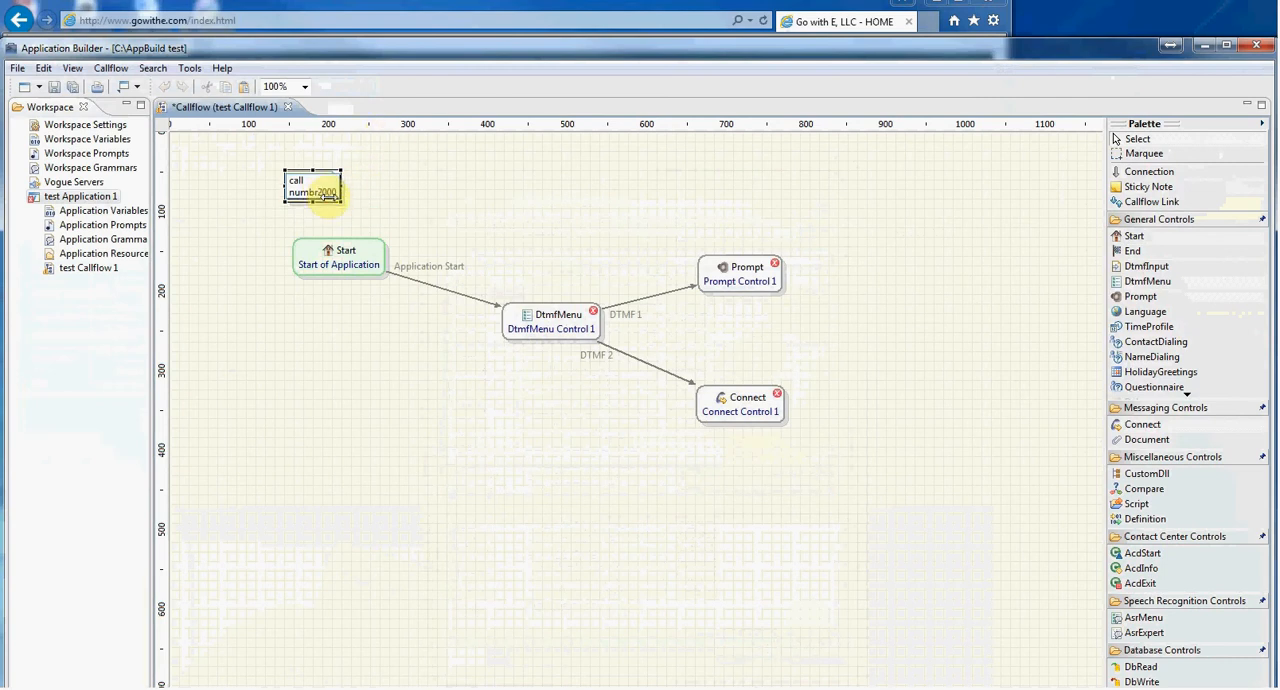
key("BackSpace")
type("er")
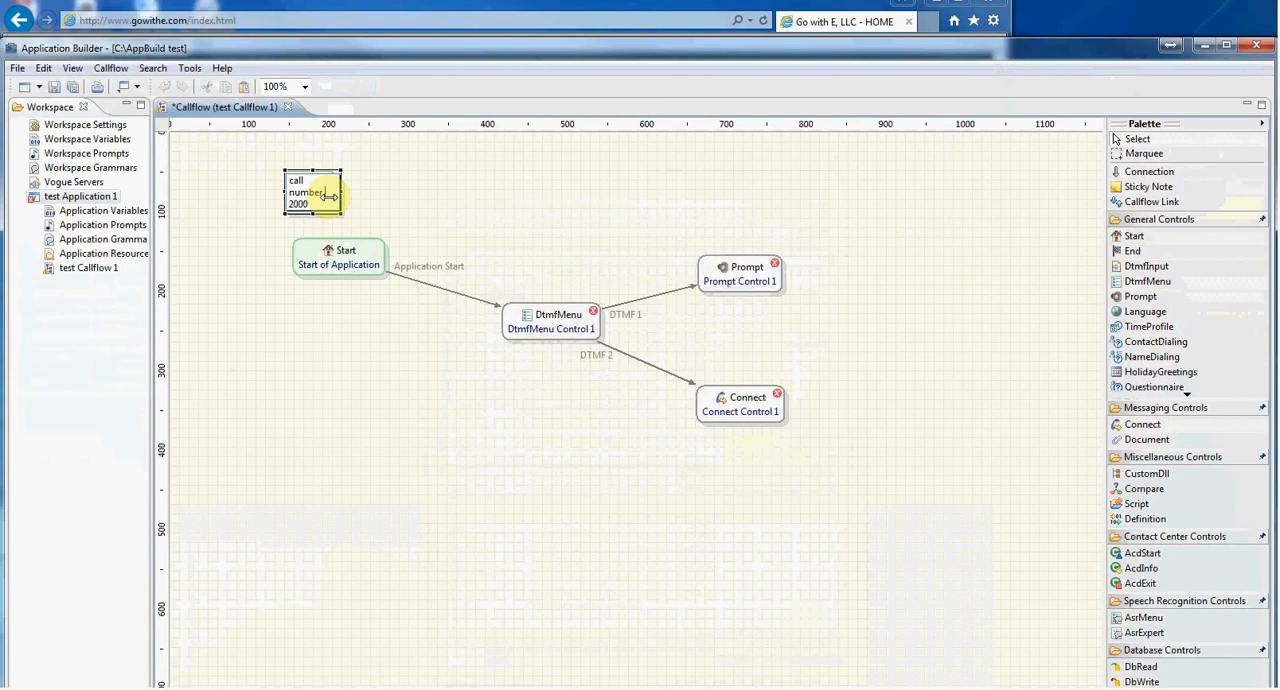
left_click(355, 205)
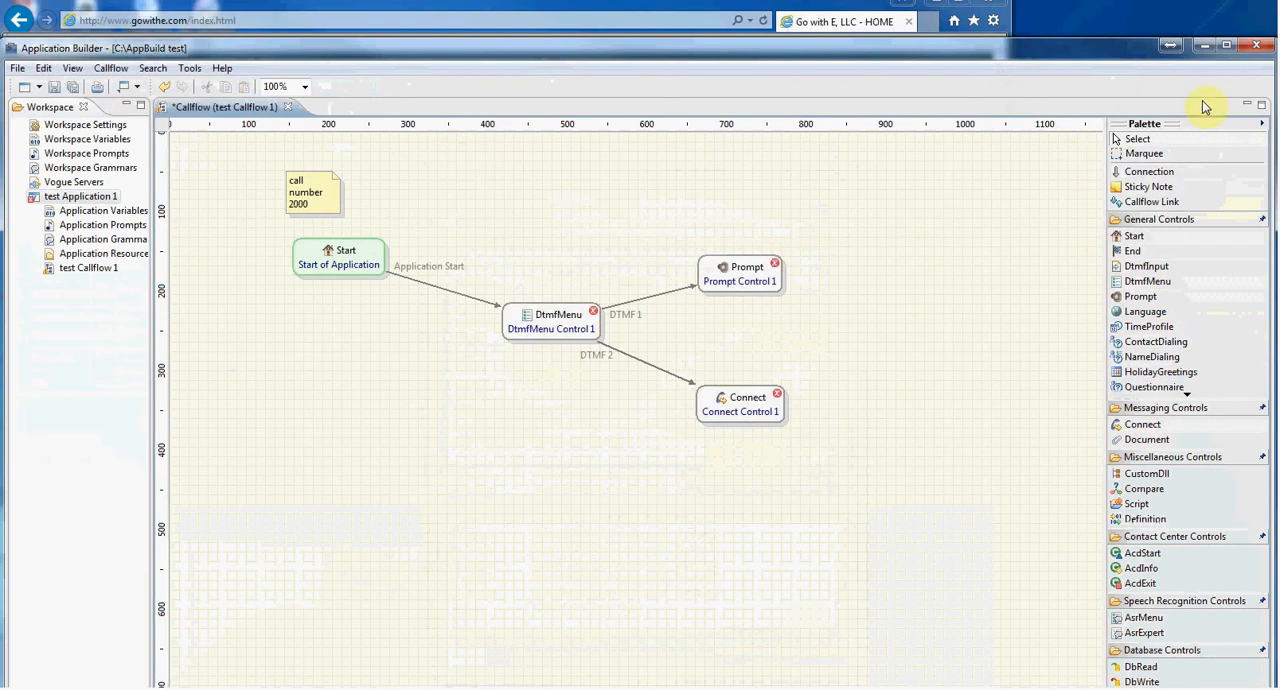
left_click(1205, 46)
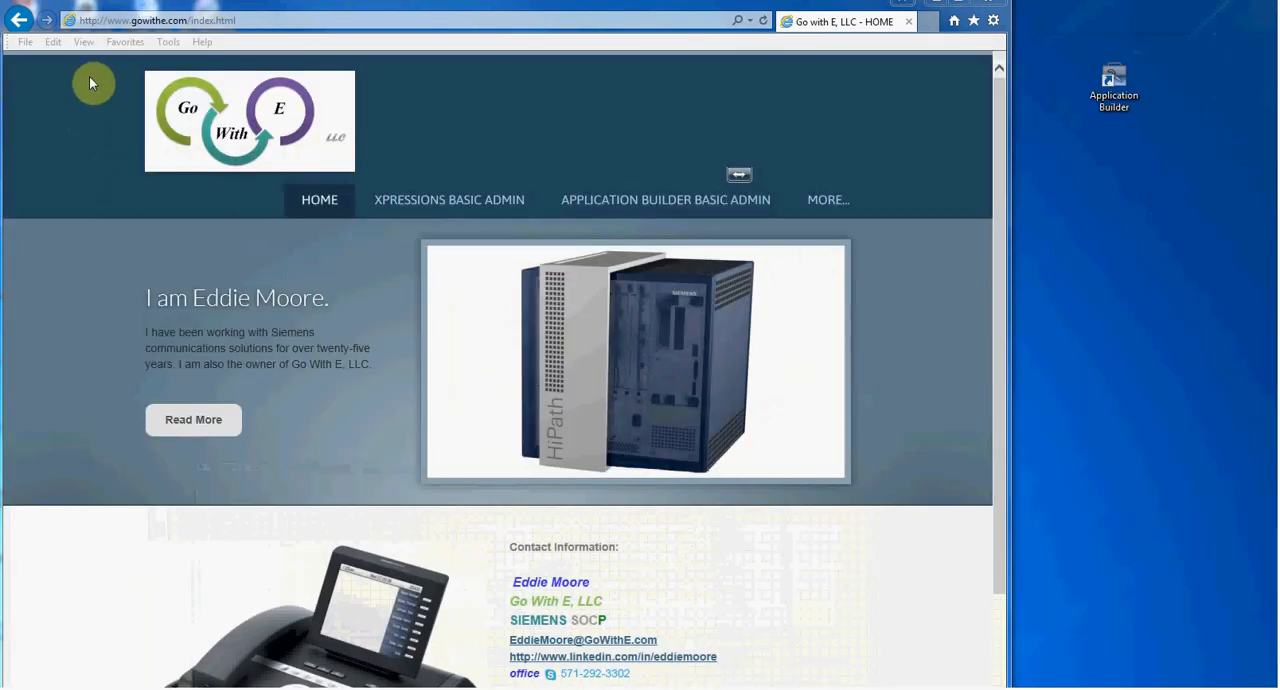